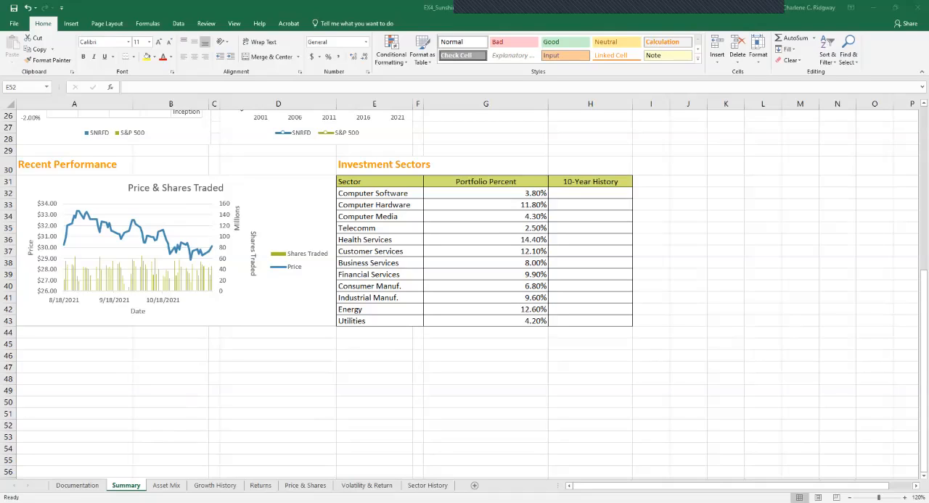
- Insert a scatter chart from the range B5:C7 on the Volatility & Return sheet
{"action": "left_click", "coordinate": [367, 486]}
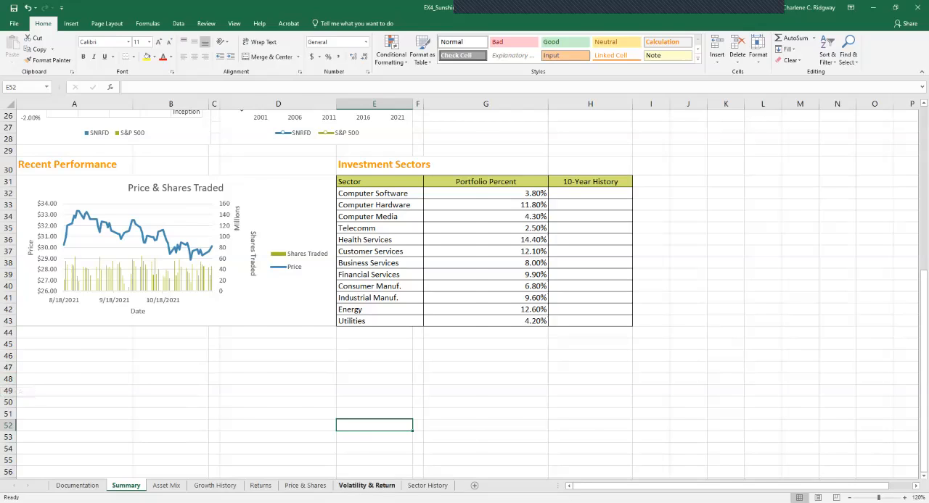
{"action": "left_click", "coordinate": [366, 485]}
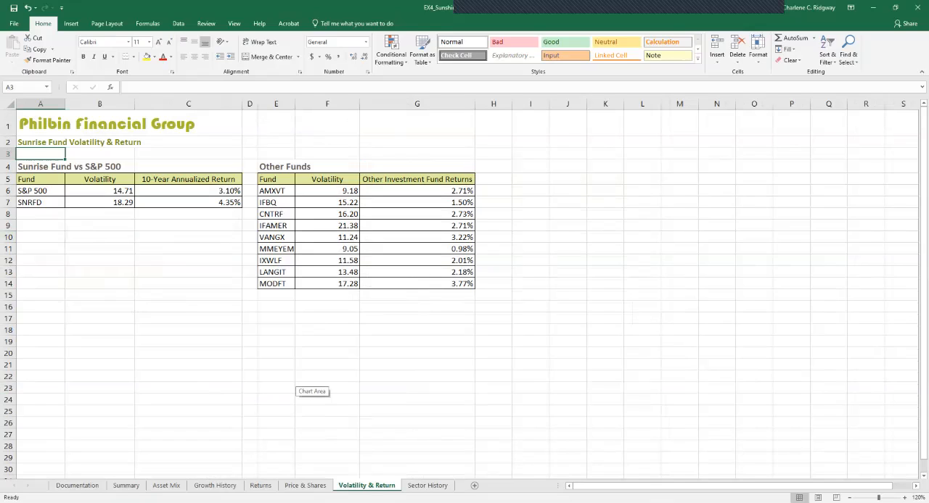
{"action": "left_click", "coordinate": [100, 179]}
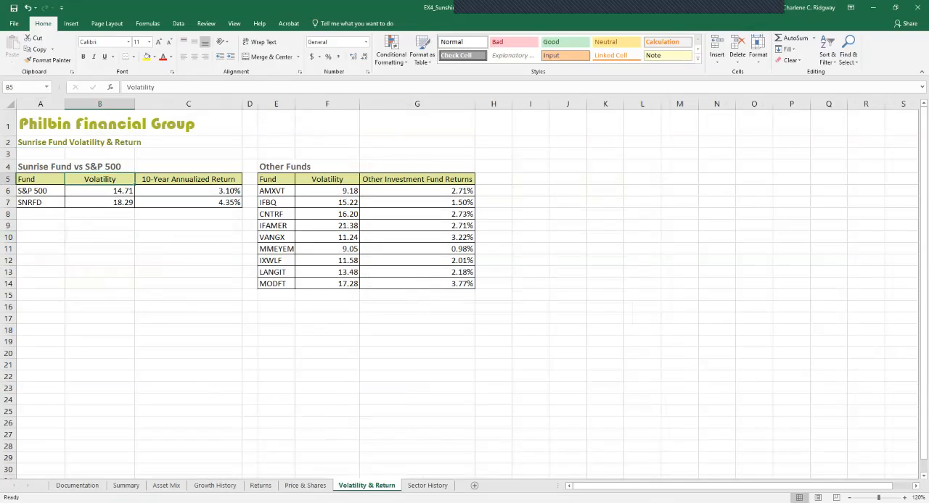
{"action": "left_click_drag", "start_coordinate": [109, 186], "coordinate": [240, 206]}
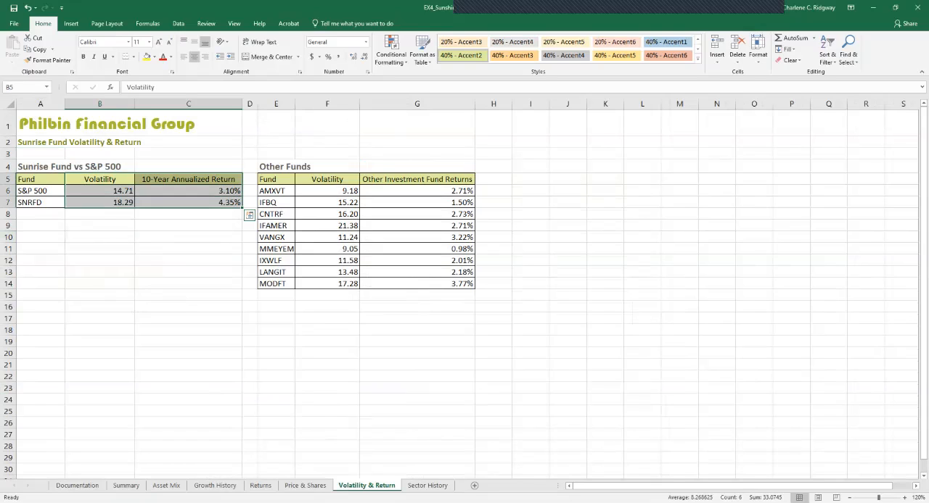
{"action": "left_click", "coordinate": [71, 23]}
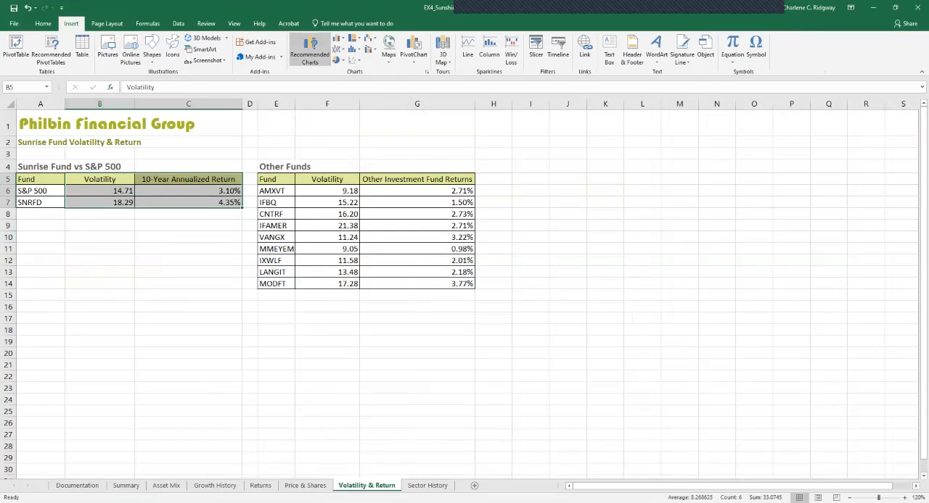
{"action": "left_click", "coordinate": [310, 47]}
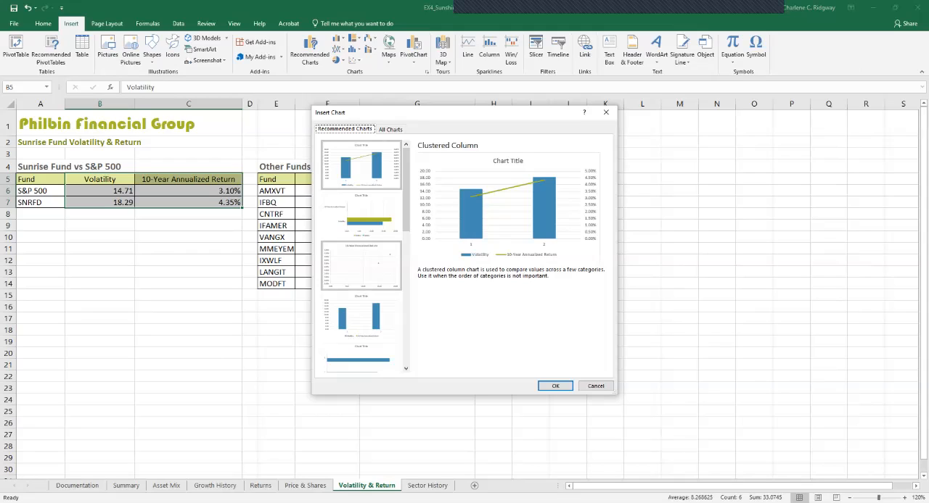
{"action": "left_click", "coordinate": [360, 266]}
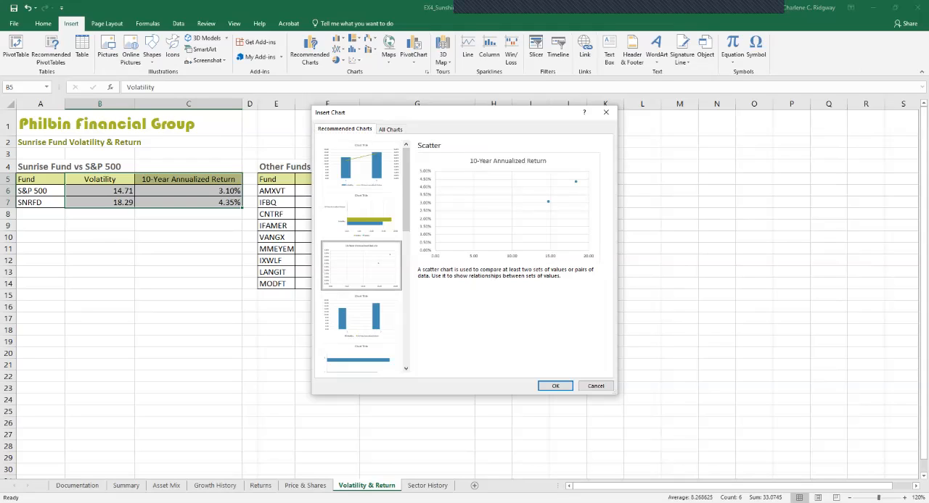
{"action": "left_click", "coordinate": [555, 386]}
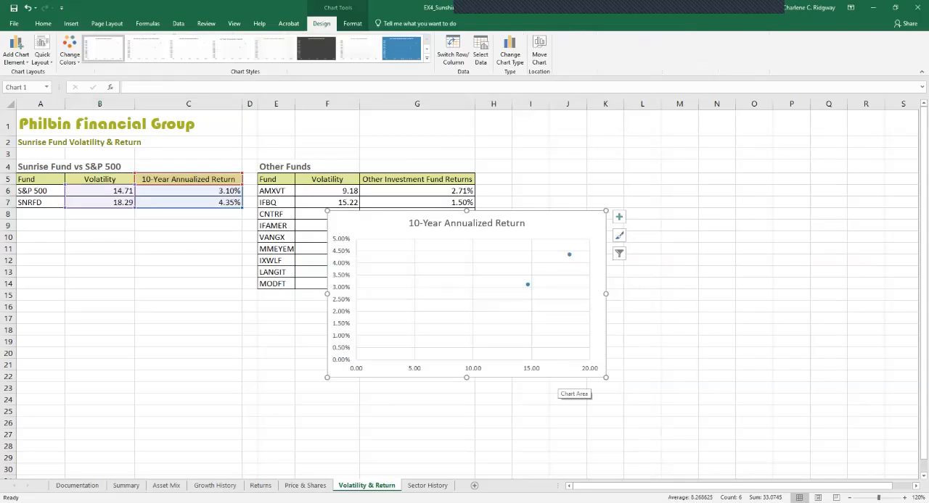
- Move the scatter chart to the Summary sheet as an embedded object
{"action": "left_click", "coordinate": [539, 54]}
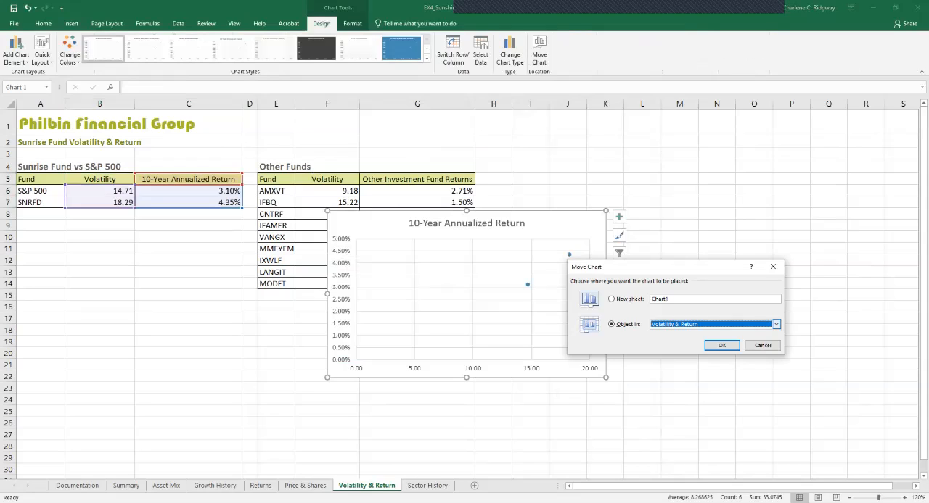
{"action": "left_click", "coordinate": [775, 324]}
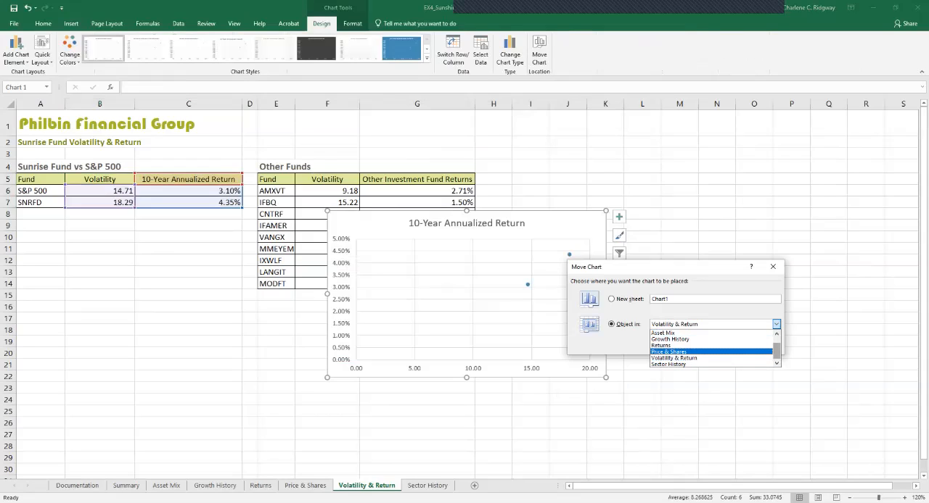
{"action": "scroll", "coordinate": [711, 350], "scroll_direction": "up", "scroll_amount": 1}
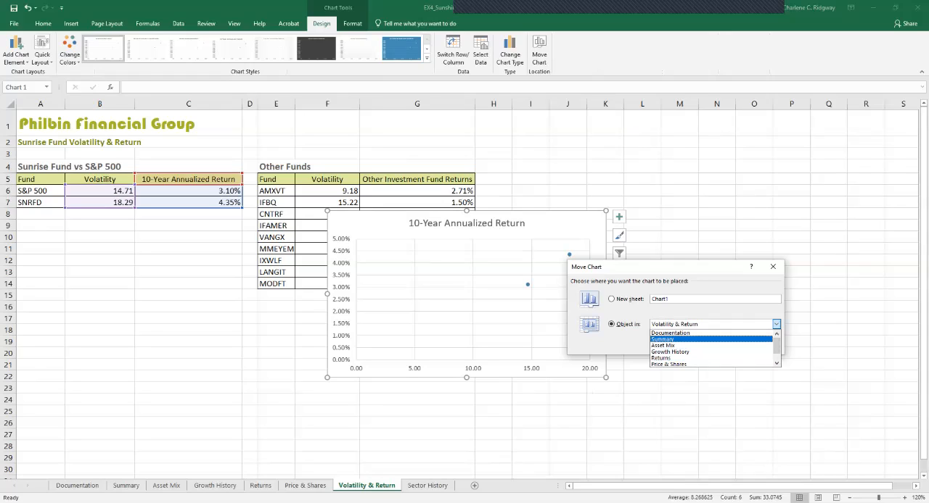
{"action": "left_click", "coordinate": [674, 339]}
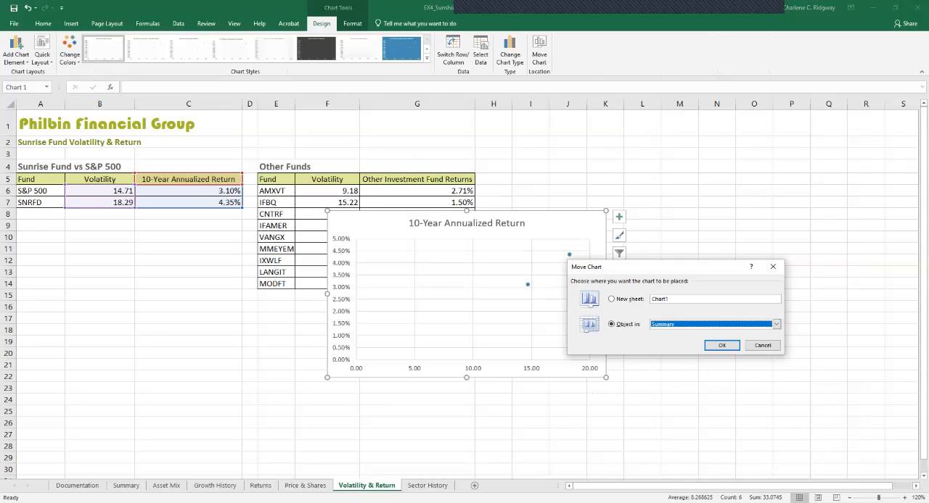
{"action": "left_click", "coordinate": [722, 345]}
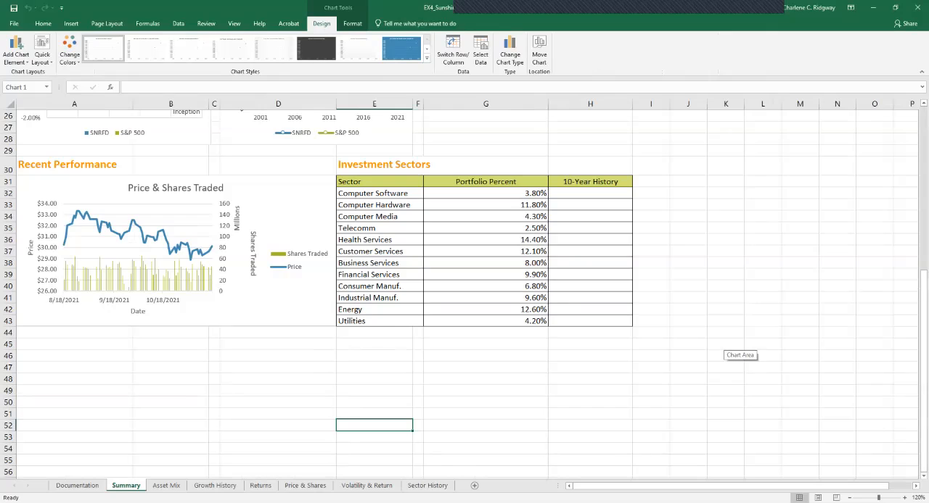
- Position and resize the 10-Year Annualized Return chart to cover the range G17:H28 beside the Growth of 10K Investment chart
{"action": "scroll", "coordinate": [726, 345], "scroll_direction": "down", "scroll_amount": 17}
{"action": "scroll", "coordinate": [726, 345], "scroll_direction": "up", "scroll_amount": 10}
{"action": "scroll", "coordinate": [725, 345], "scroll_direction": "up", "scroll_amount": 15}
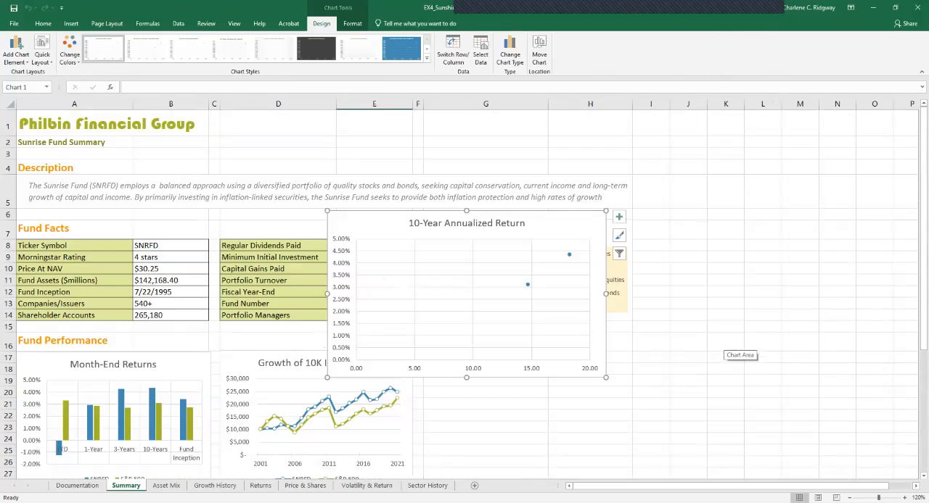
{"action": "scroll", "coordinate": [725, 345], "scroll_direction": "down", "scroll_amount": 1}
{"action": "left_click_drag", "start_coordinate": [566, 174], "coordinate": [662, 315]}
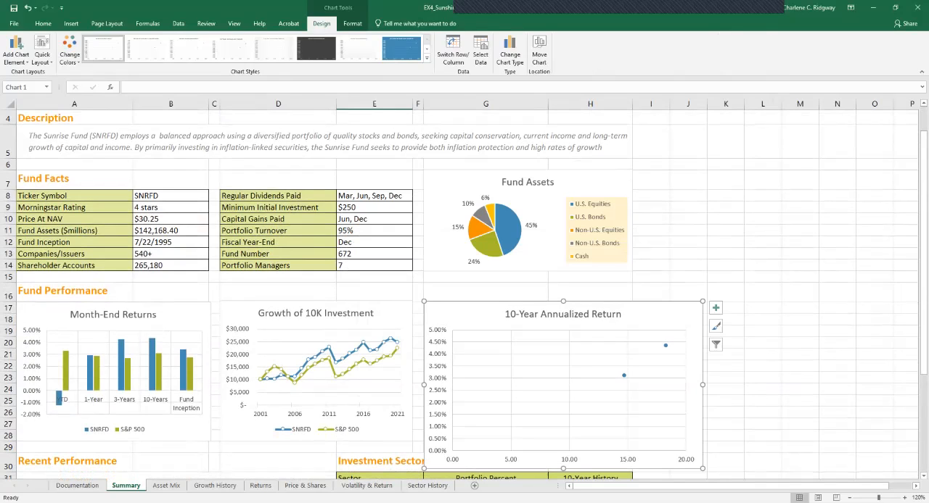
{"action": "scroll", "coordinate": [465, 291], "scroll_direction": "down", "scroll_amount": 3}
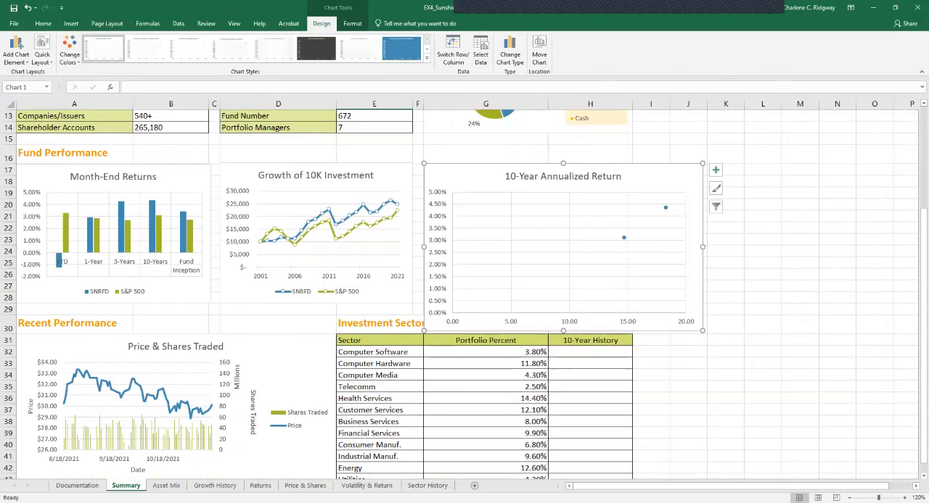
{"action": "left_click_drag", "start_coordinate": [702, 331], "coordinate": [632, 312]}
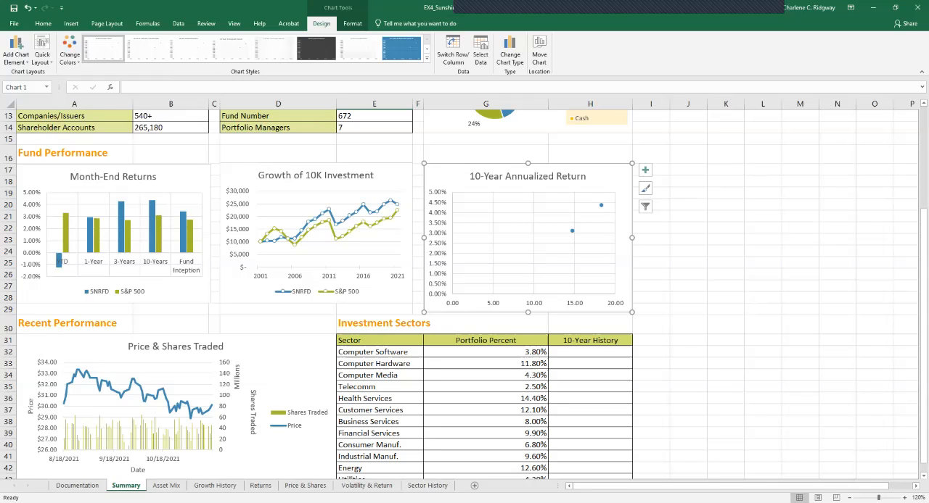
{"action": "left_click_drag", "start_coordinate": [632, 311], "coordinate": [630, 305]}
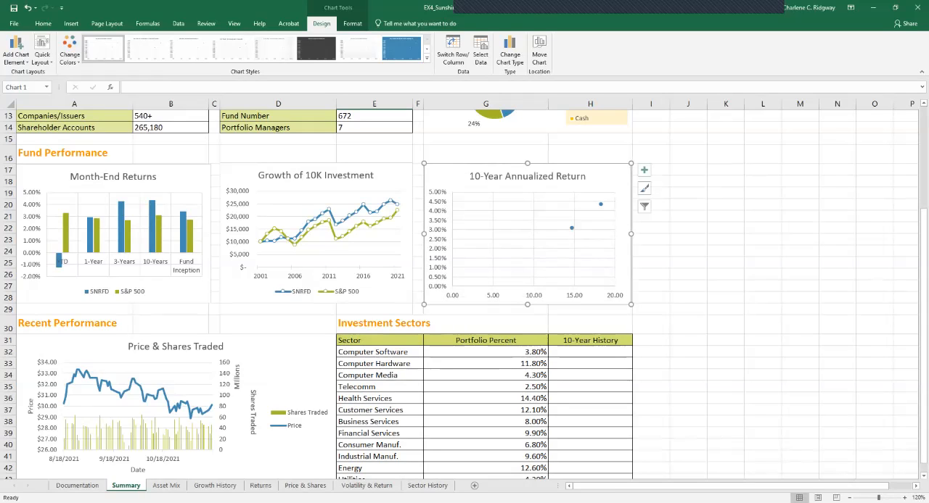
{"action": "left_click_drag", "start_coordinate": [631, 305], "coordinate": [631, 305]}
{"action": "left_click", "coordinate": [688, 340]}
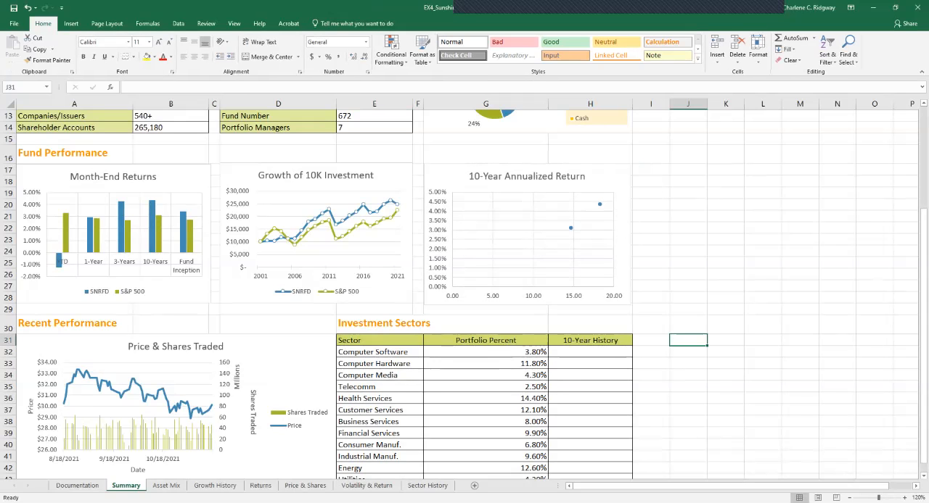
- Set the maximum bound of the scatter chart's vertical axis to 0.06
{"action": "scroll", "coordinate": [464, 290], "scroll_direction": "up", "scroll_amount": 4}
{"action": "scroll", "coordinate": [464, 290], "scroll_direction": "down", "scroll_amount": 2}
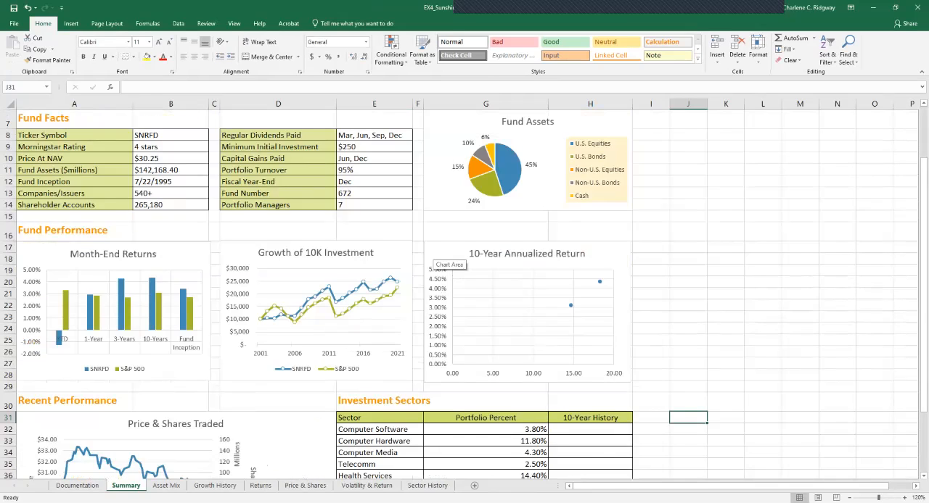
{"action": "left_click", "coordinate": [434, 260]}
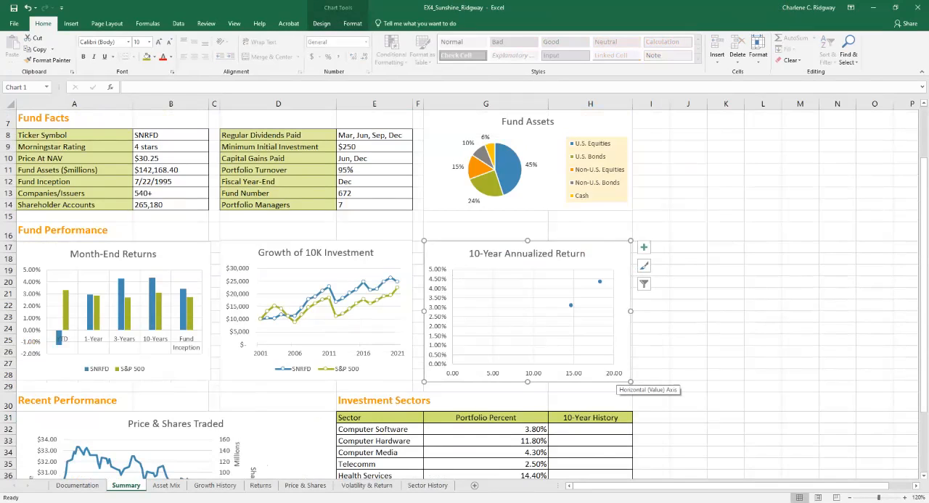
{"action": "double_click", "coordinate": [438, 317]}
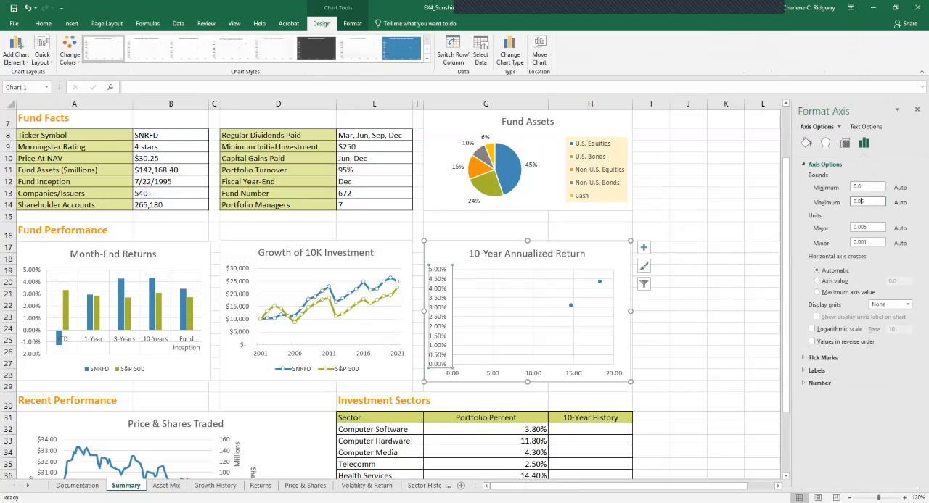
{"action": "left_click_drag", "start_coordinate": [864, 202], "coordinate": [857, 201]}
{"action": "type", "text": "06"}
{"action": "key", "text": "Return"}
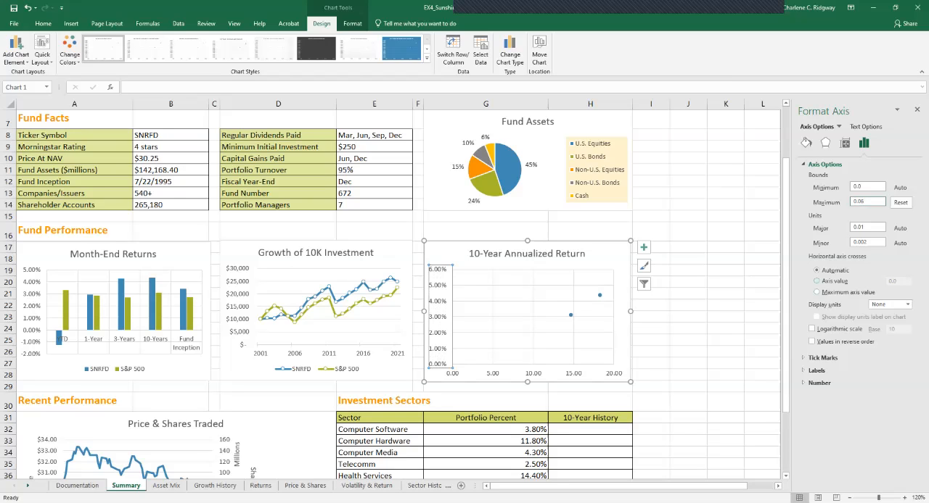
- Make the horizontal axis cross the vertical axis at the axis value 0.031
{"action": "left_click", "coordinate": [817, 280]}
{"action": "key", "text": "Tab"}
{"action": "left_click", "coordinate": [897, 282]}
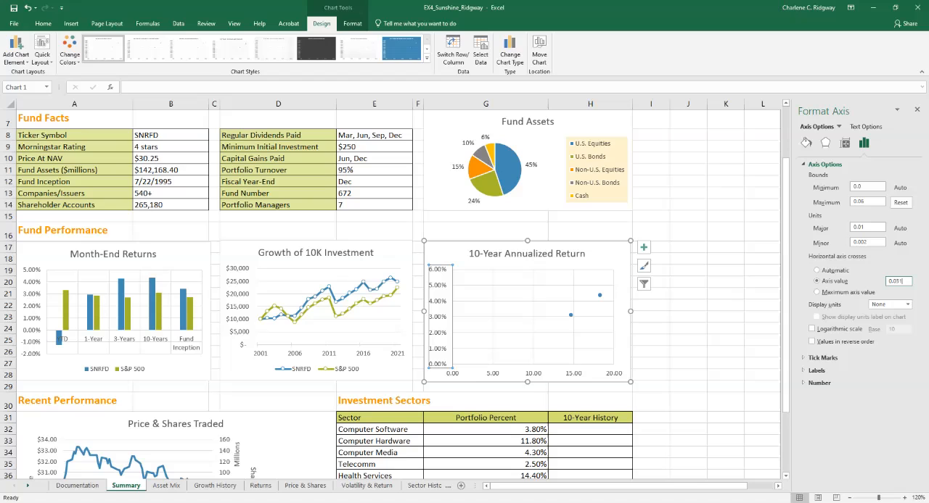
{"action": "key", "text": "Return"}
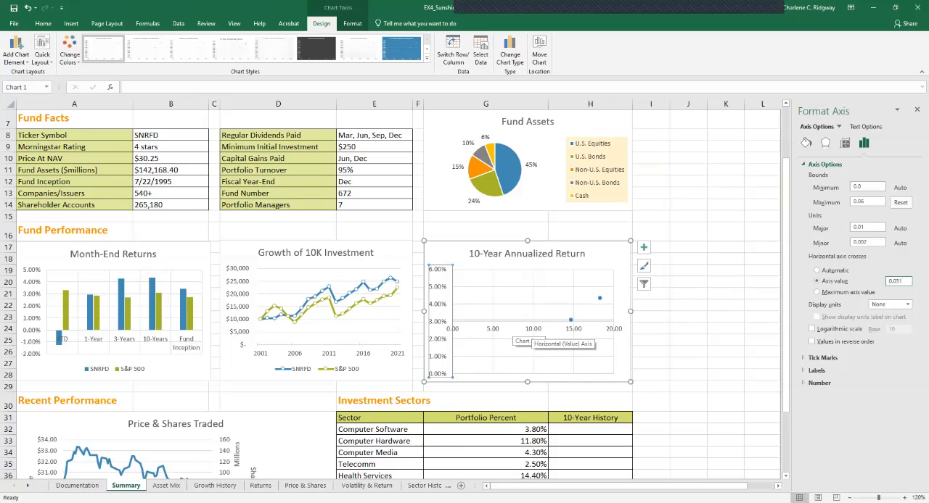
- Set the minimum bound of the scatter chart's horizontal axis to 4
{"action": "left_click", "coordinate": [522, 331]}
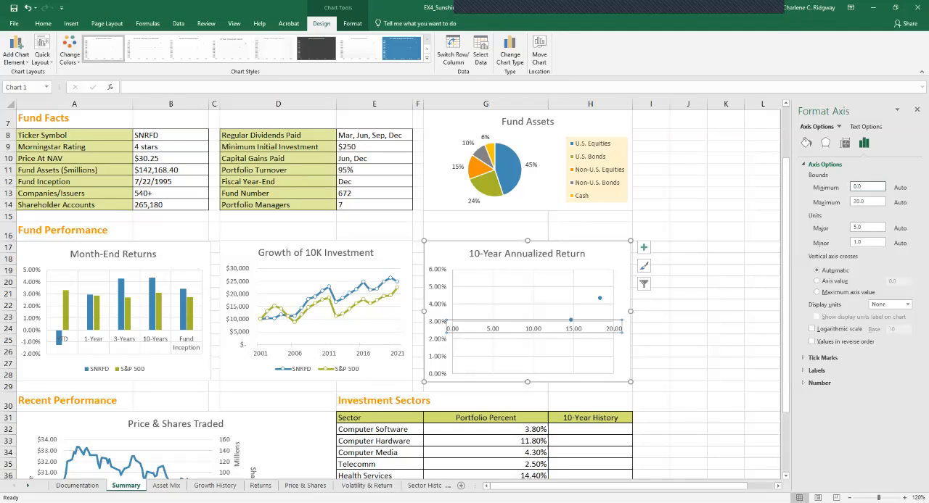
{"action": "double_click", "coordinate": [858, 186]}
{"action": "type", "text": "4"}
{"action": "key", "text": "Return"}
{"action": "key", "text": "Tab"}
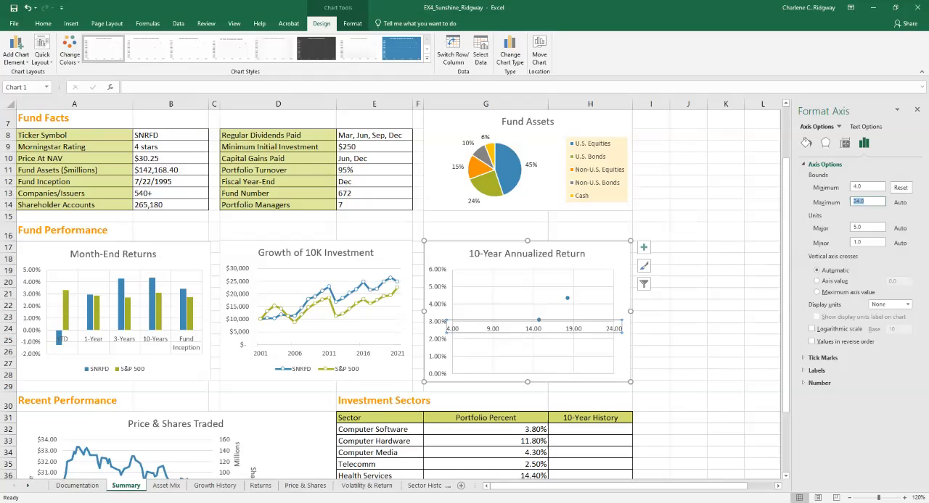
{"action": "left_click", "coordinate": [865, 202]}
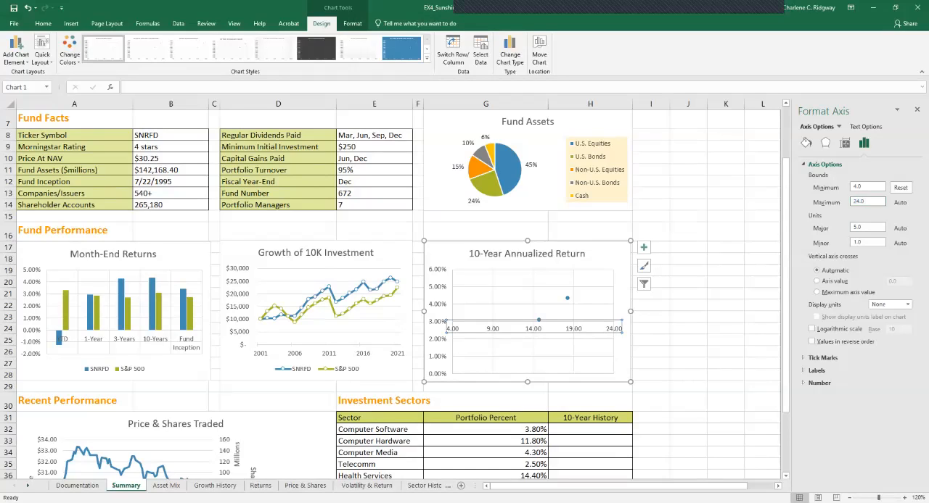
- Make the vertical axis cross the horizontal axis at the axis value 14.71
{"action": "left_click", "coordinate": [817, 281]}
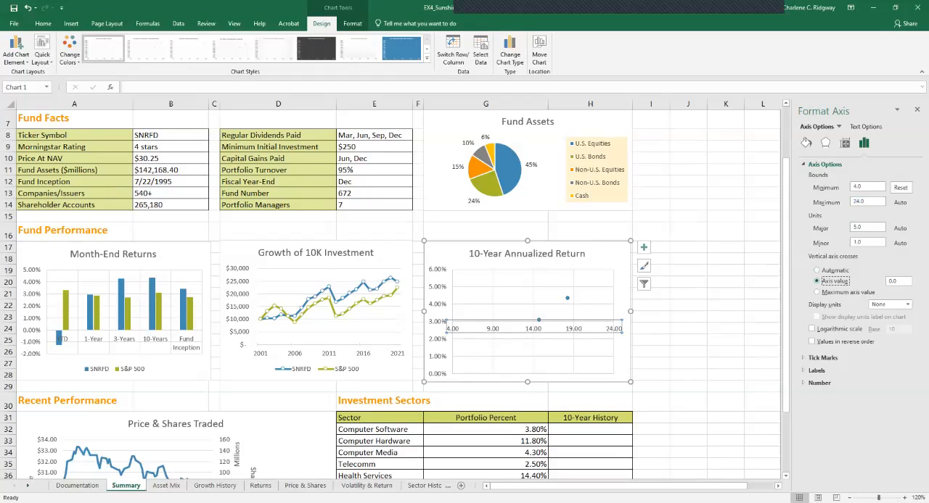
{"action": "key", "text": "Tab"}
{"action": "type", "text": "1"}
{"action": "key", "text": "Return"}
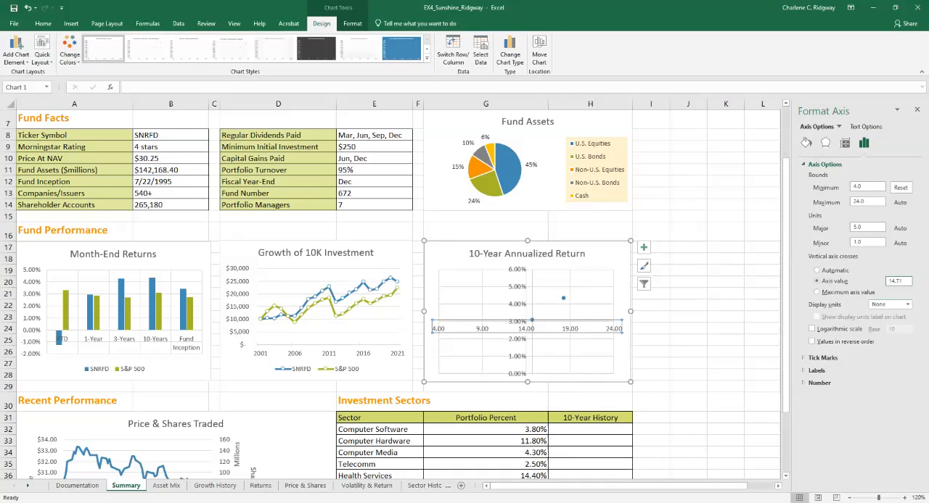
- Set the label position of the scatter chart's horizontal axis to None
{"action": "left_click", "coordinate": [817, 371]}
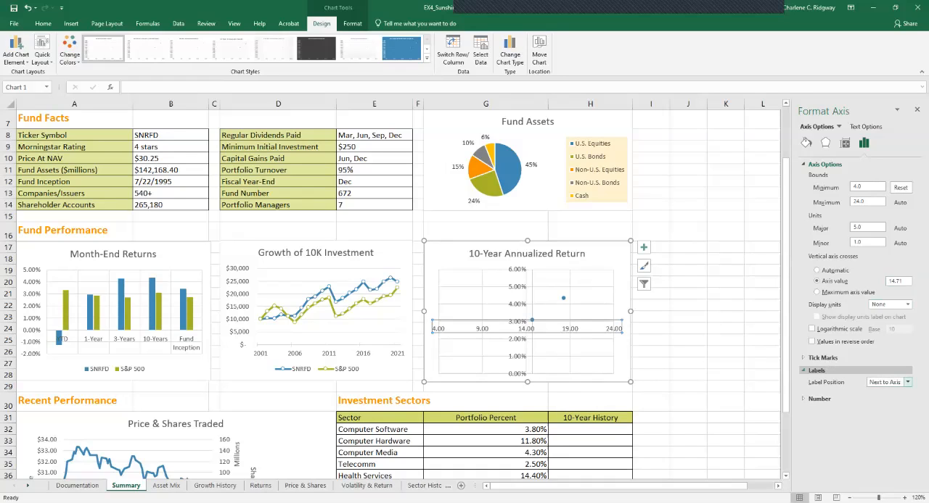
{"action": "left_click", "coordinate": [907, 383]}
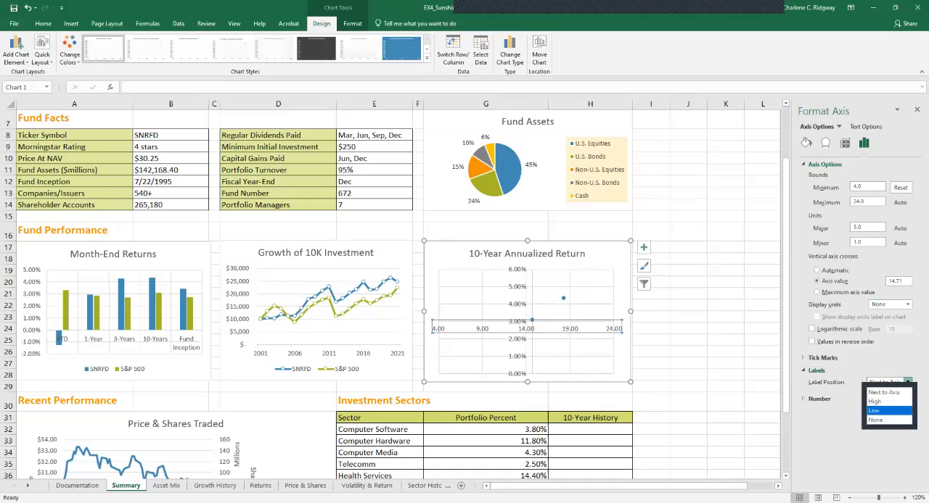
{"action": "left_click", "coordinate": [875, 420]}
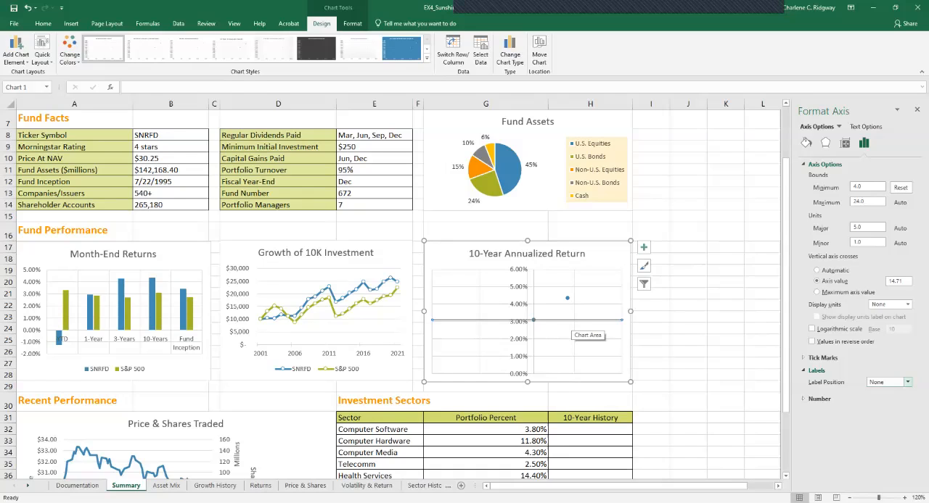
- Set the label position of the scatter chart's vertical axis to None
{"action": "left_click", "coordinate": [520, 294]}
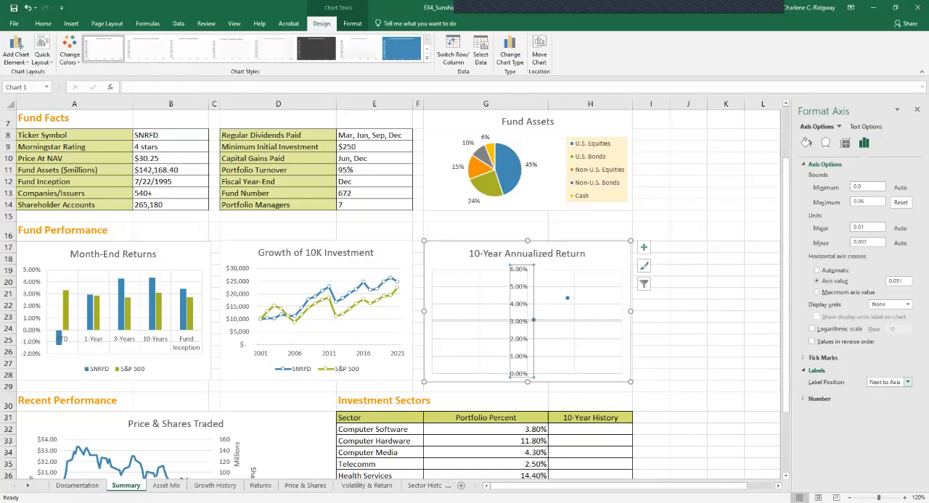
{"action": "left_click", "coordinate": [907, 382]}
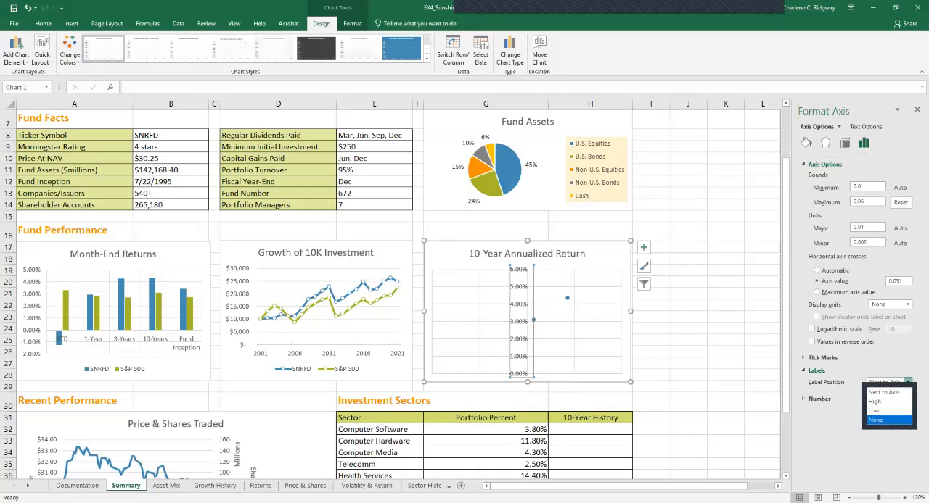
{"action": "left_click", "coordinate": [879, 420]}
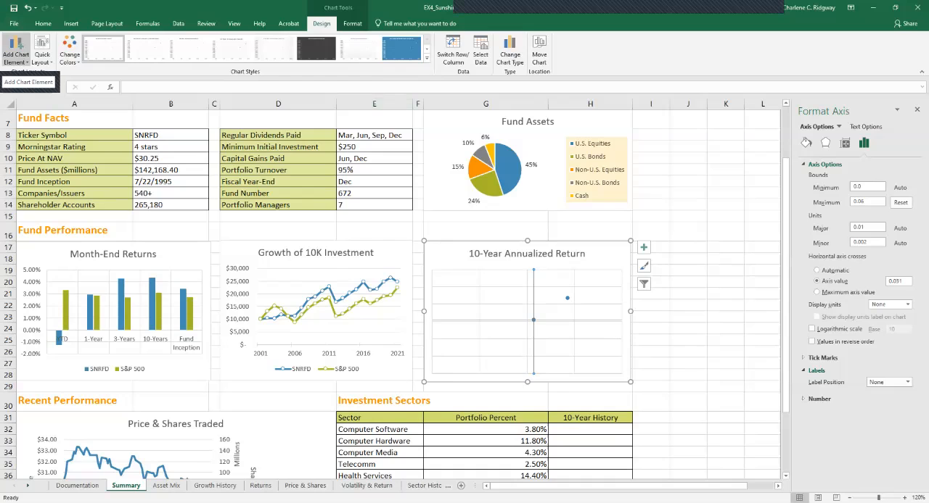
- Remove the chart title from the scatter chart
{"action": "left_click", "coordinate": [16, 51]}
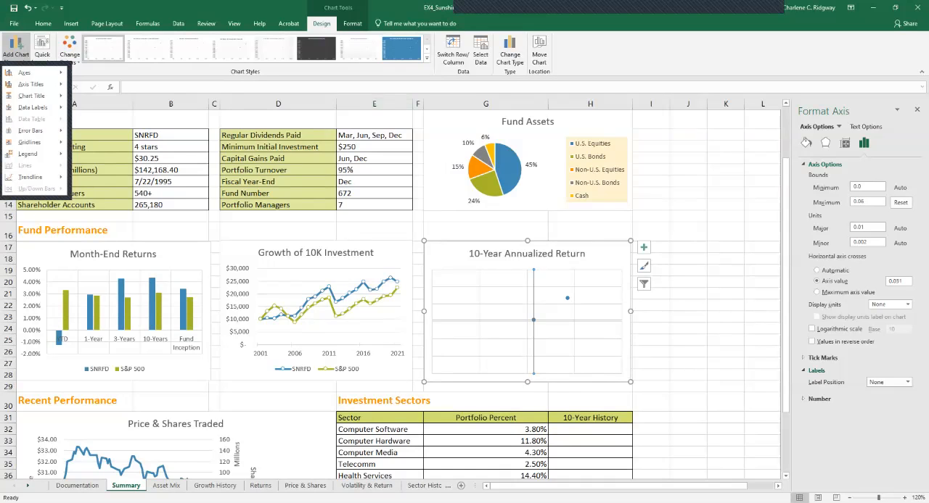
{"action": "mouse_move", "coordinate": [32, 95]}
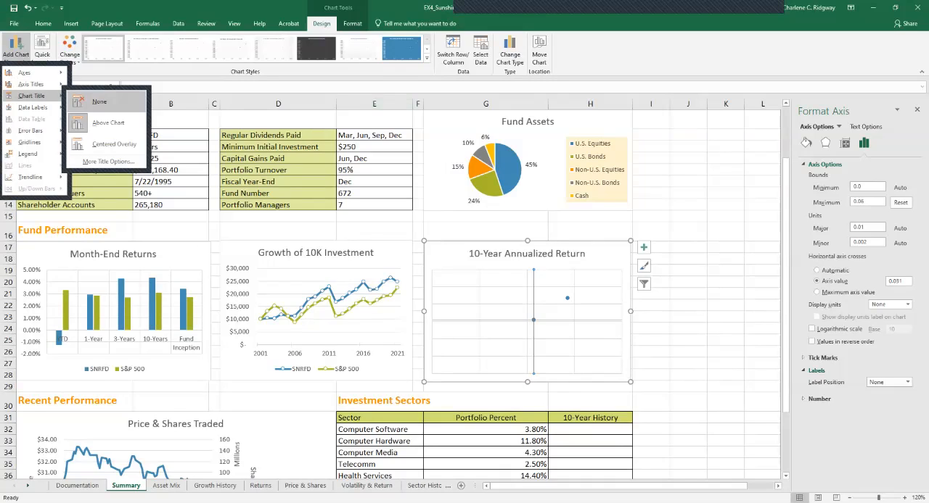
{"action": "left_click", "coordinate": [100, 102]}
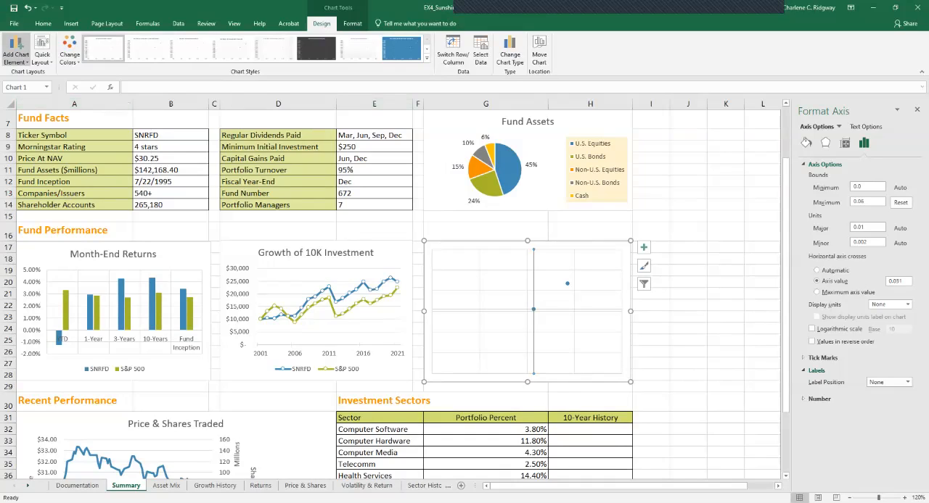
- Remove the primary major horizontal and primary major vertical gridlines from the scatter chart and close the axis formatting options
{"action": "left_click", "coordinate": [16, 51]}
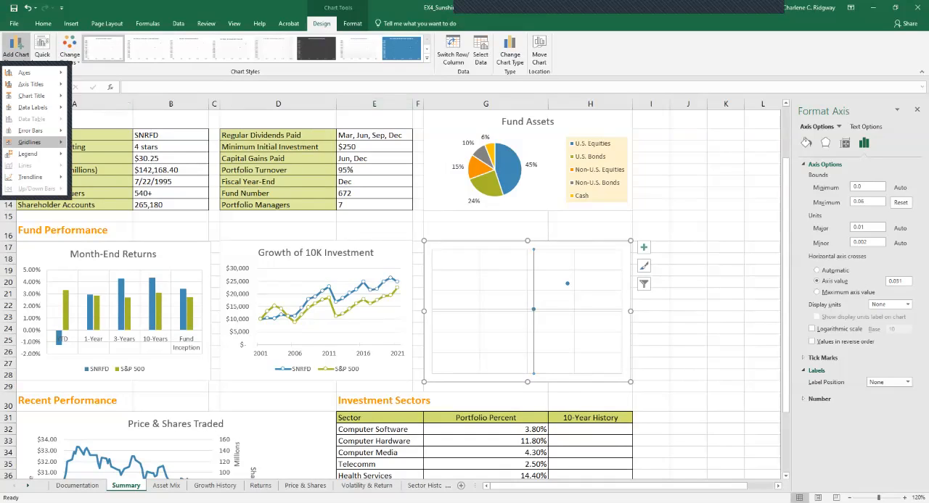
{"action": "mouse_move", "coordinate": [30, 142]}
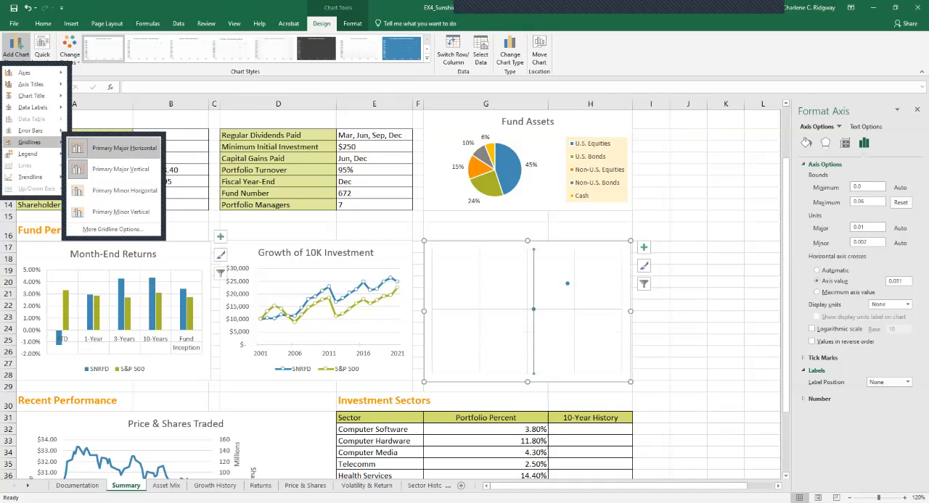
{"action": "left_click", "coordinate": [119, 148]}
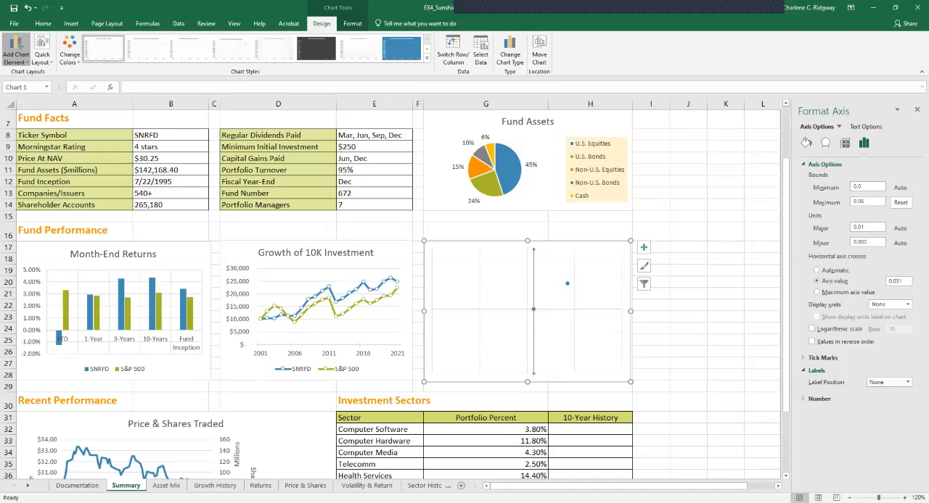
{"action": "left_click", "coordinate": [16, 51]}
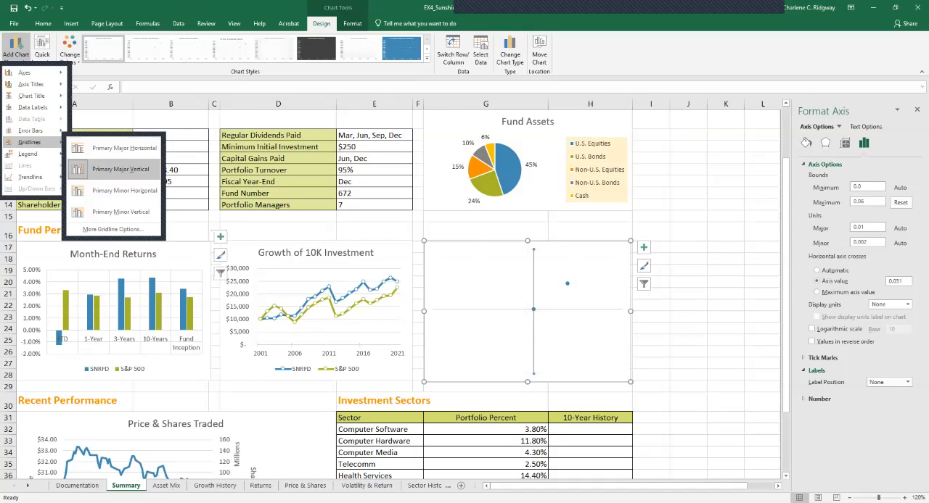
{"action": "left_click", "coordinate": [120, 169]}
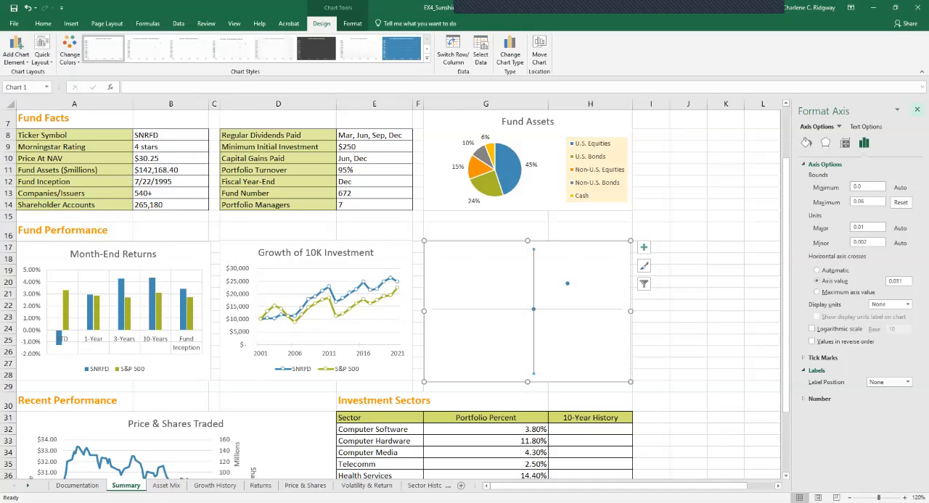
{"action": "left_click", "coordinate": [916, 109]}
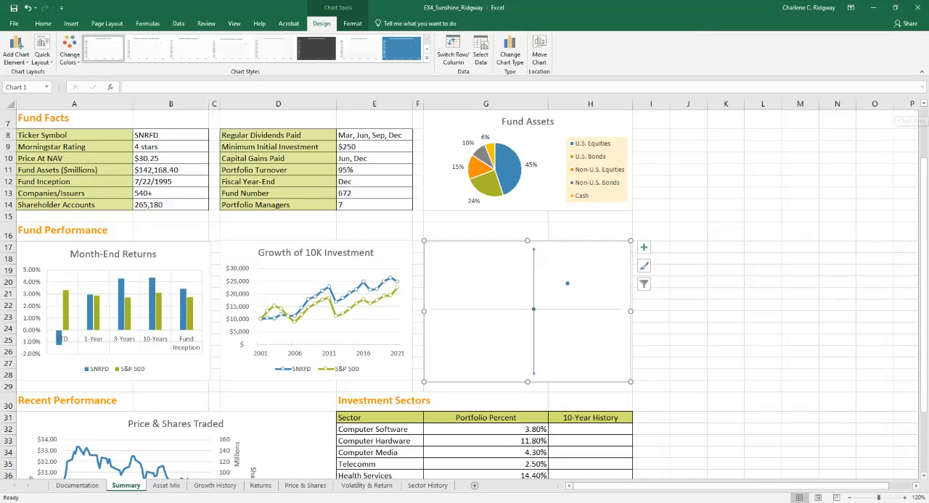
- Add a data series to the scatter chart, named from cell G5 of the Volatility & Return sheet
{"action": "left_click", "coordinate": [480, 54]}
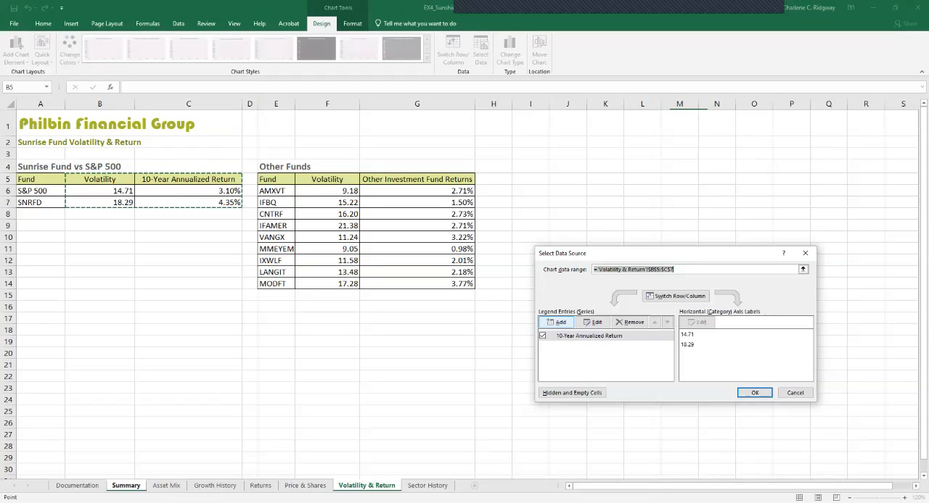
{"action": "left_click", "coordinate": [556, 322]}
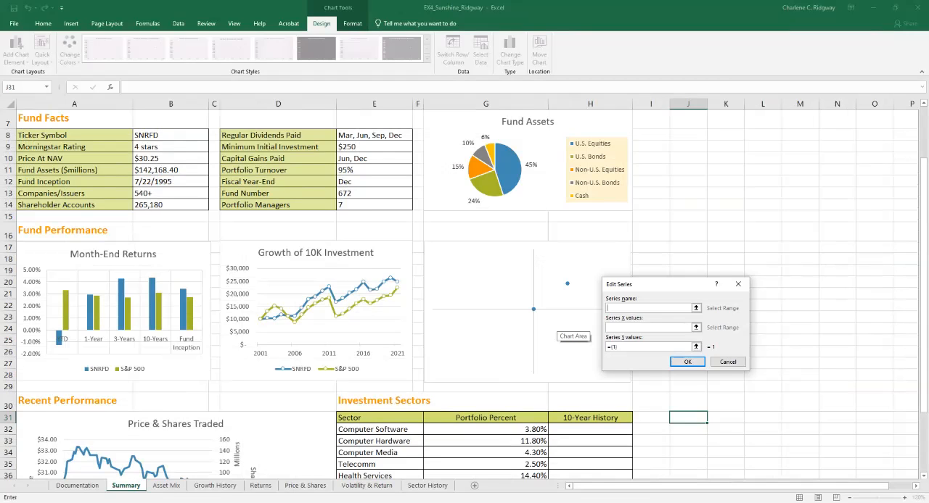
{"action": "left_click", "coordinate": [366, 485]}
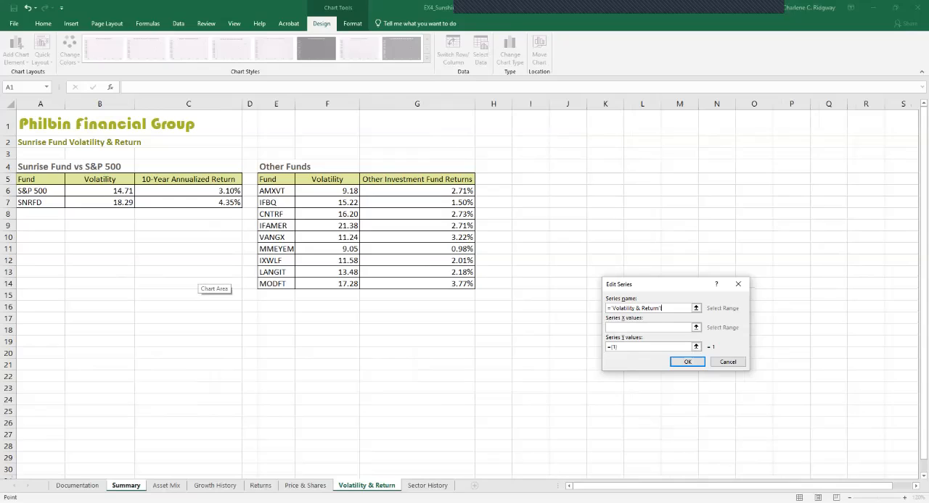
{"action": "left_click", "coordinate": [417, 179]}
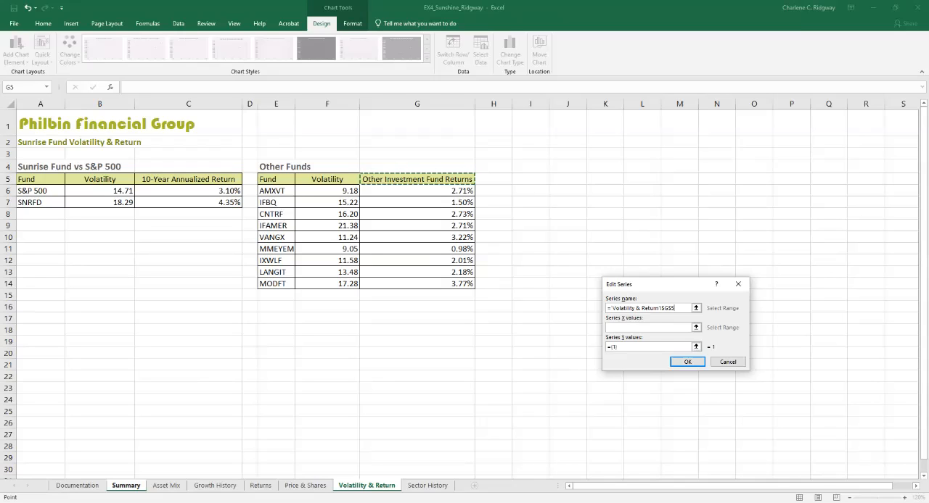
- Set the new series' X values to the other funds' volatility range F6:F14 on the Volatility & Return sheet
{"action": "left_click", "coordinate": [696, 328]}
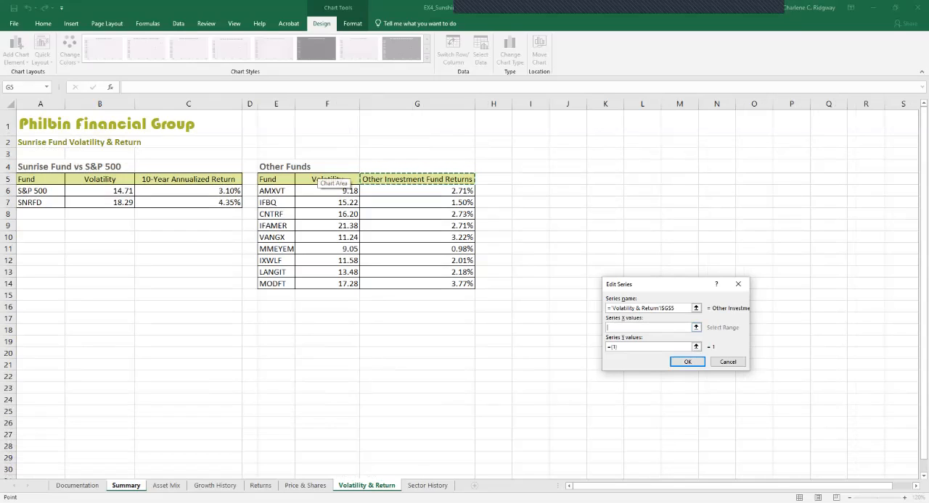
{"action": "left_click", "coordinate": [320, 191]}
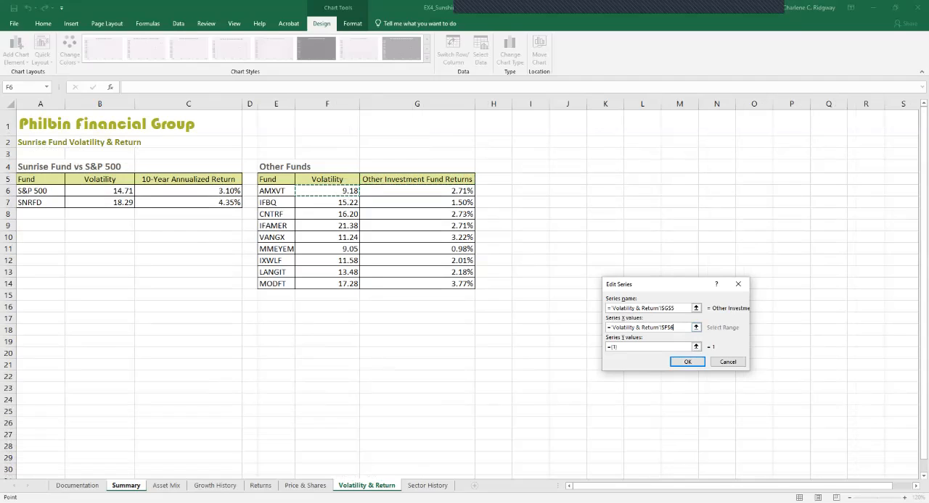
{"action": "left_click_drag", "start_coordinate": [327, 190], "coordinate": [473, 286]}
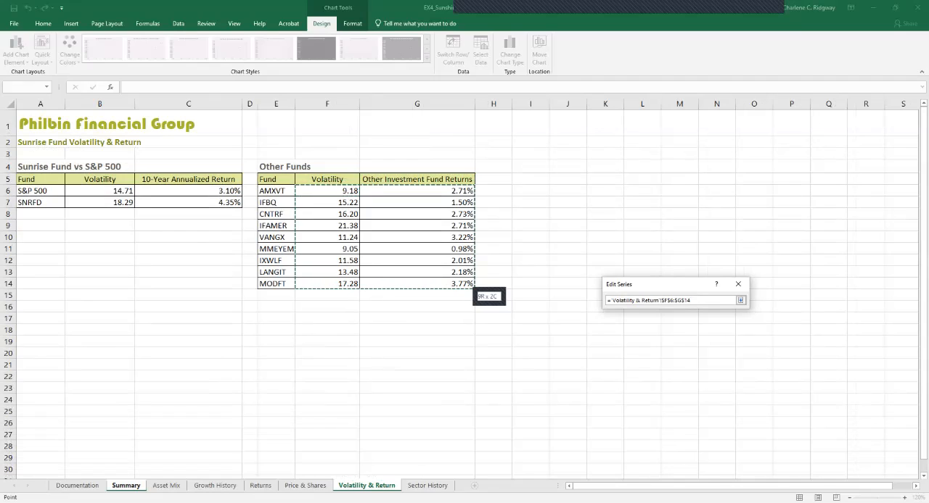
{"action": "left_click_drag", "start_coordinate": [473, 287], "coordinate": [358, 287]}
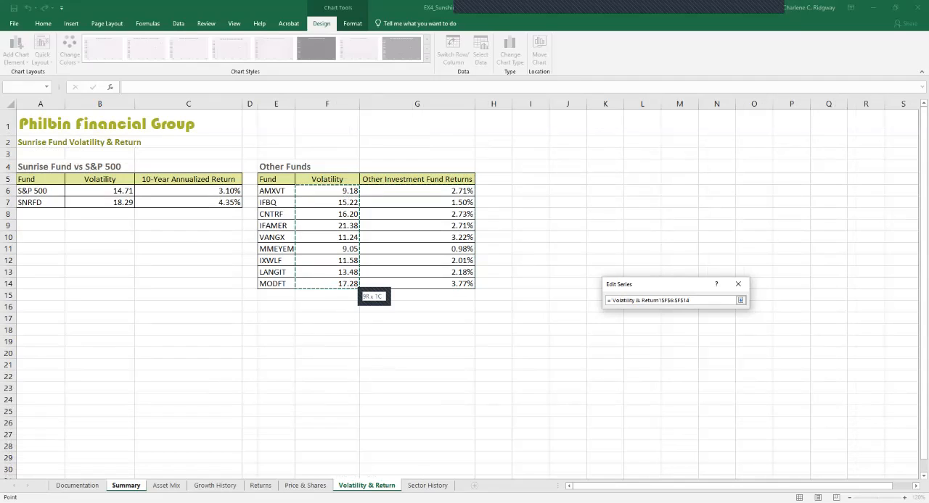
{"action": "left_click_drag", "start_coordinate": [358, 286], "coordinate": [358, 286]}
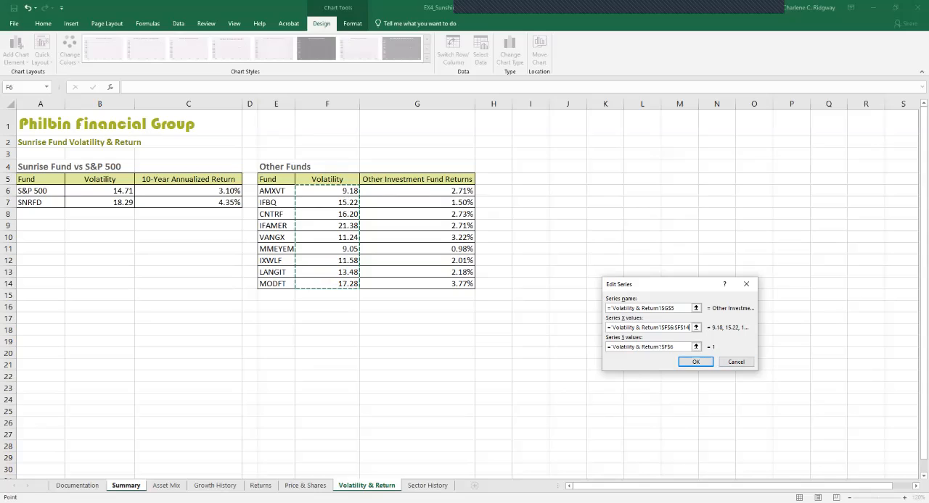
- Set the new series' Y values to the other funds' returns in G6:G14 and apply the chart's data source changes
{"action": "left_click", "coordinate": [665, 346]}
{"action": "left_click_drag", "start_coordinate": [672, 347], "coordinate": [606, 346]}
{"action": "key", "text": "BackSpace"}
{"action": "left_click", "coordinate": [417, 191]}
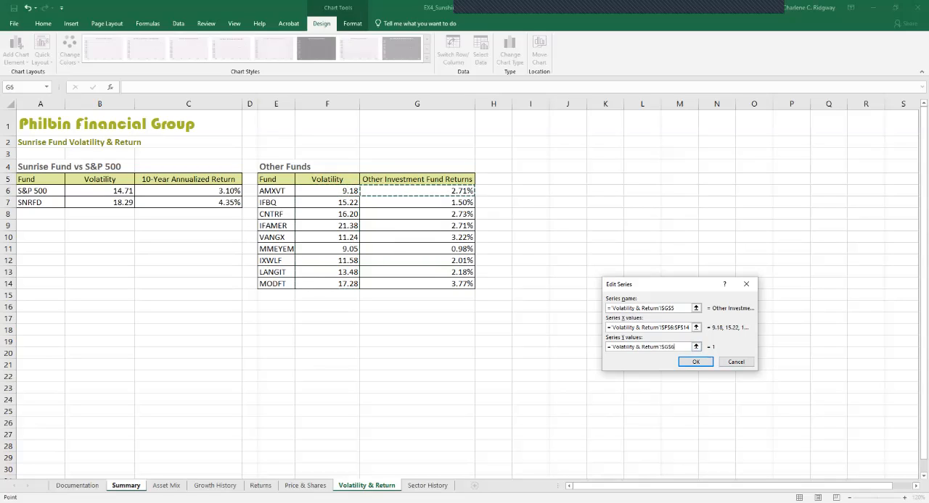
{"action": "left_click_drag", "start_coordinate": [417, 191], "coordinate": [417, 284]}
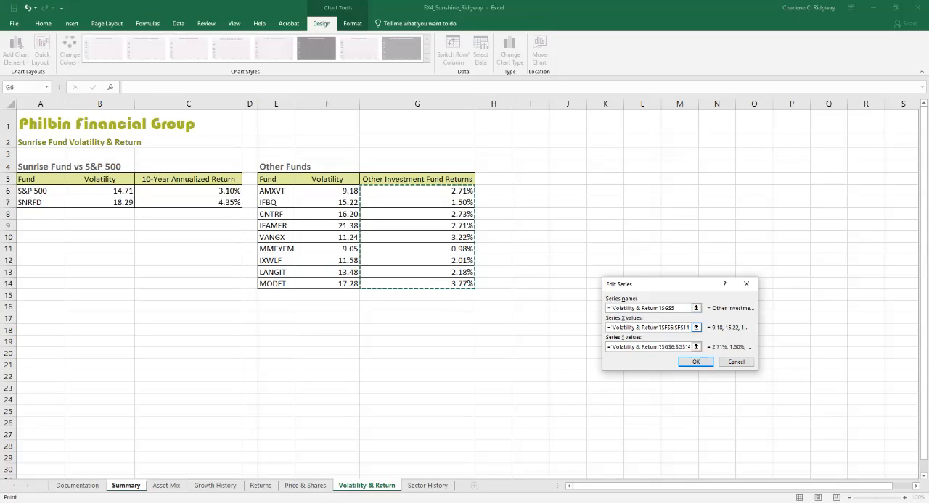
{"action": "key", "text": "Return"}
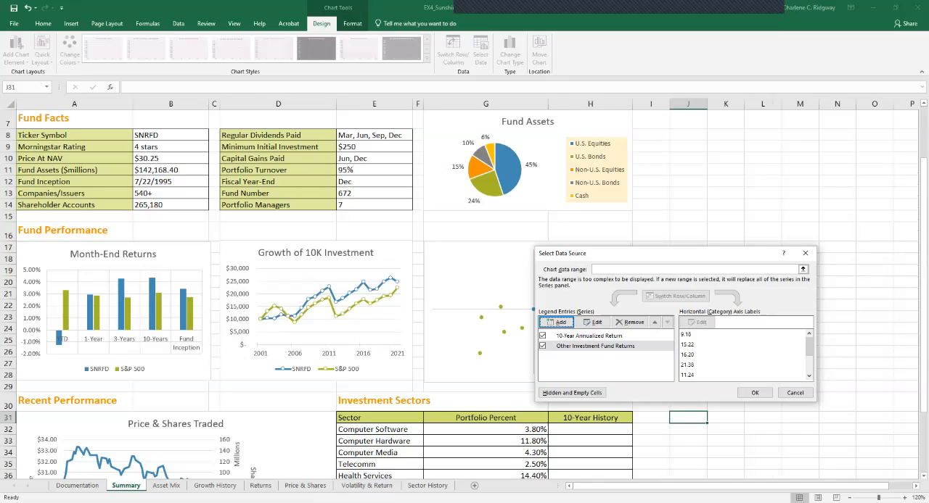
{"action": "left_click", "coordinate": [755, 392]}
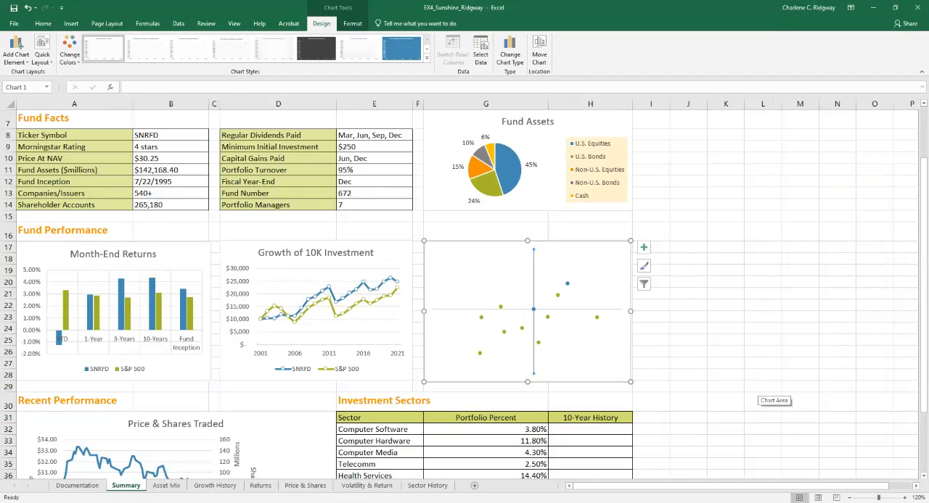
- Add data callout labels to the "10-Year Annualized Return" series only in the scatter chart
{"action": "mouse_move", "coordinate": [538, 342]}
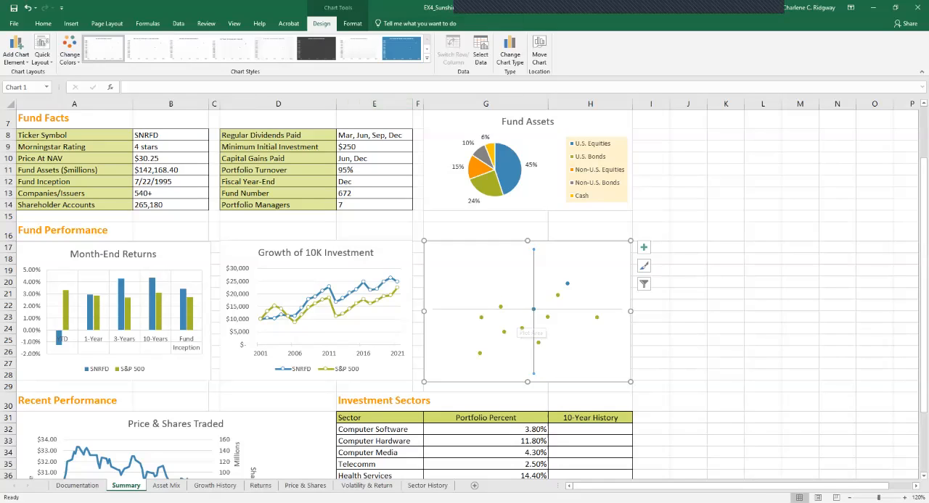
{"action": "left_click", "coordinate": [352, 23]}
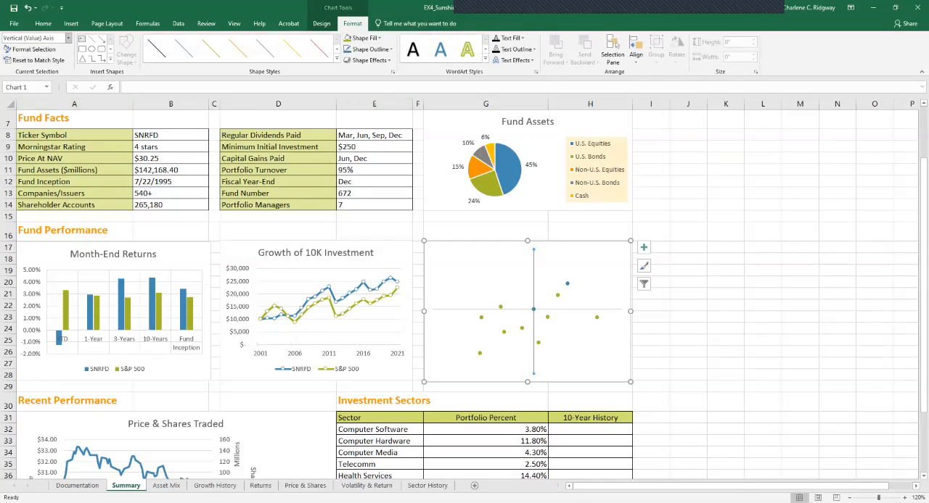
{"action": "left_click", "coordinate": [68, 38]}
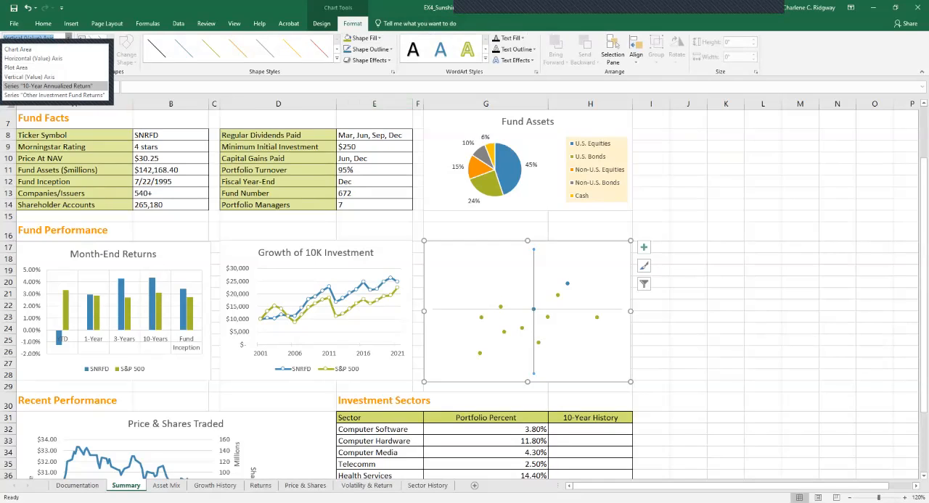
{"action": "left_click", "coordinate": [48, 86]}
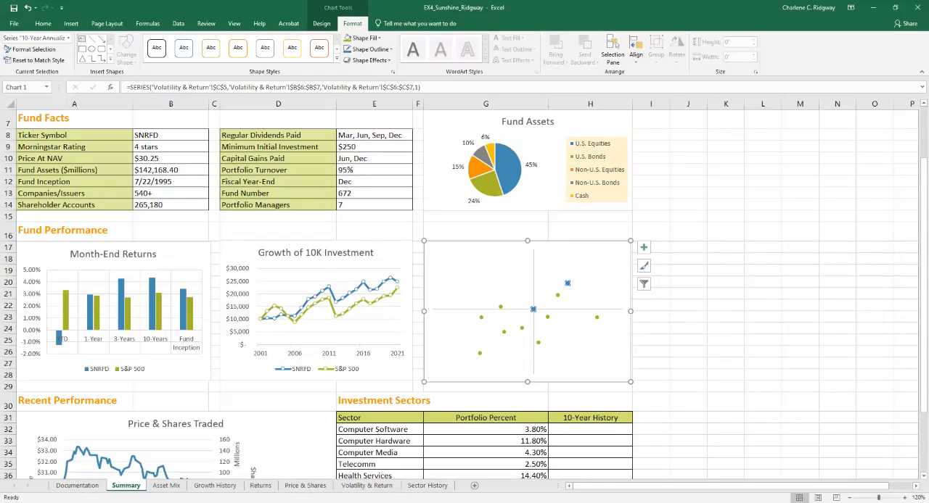
{"action": "left_click", "coordinate": [321, 24]}
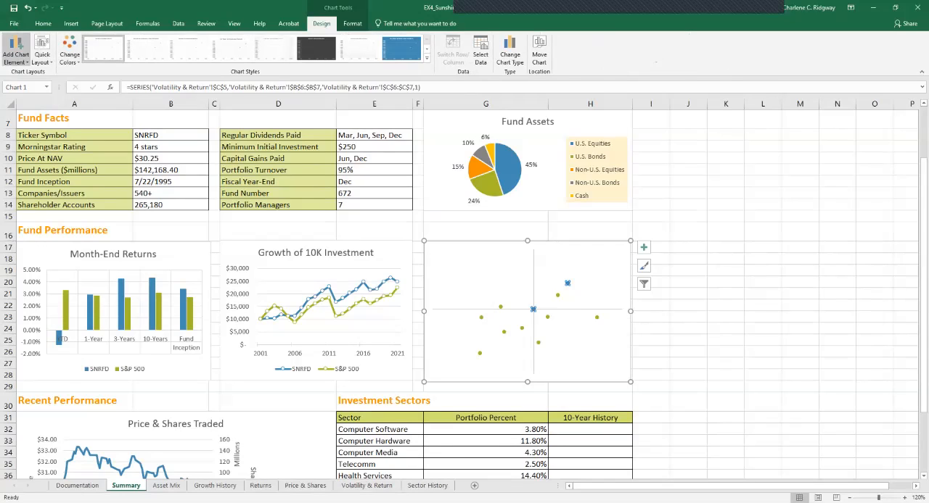
{"action": "left_click", "coordinate": [16, 50]}
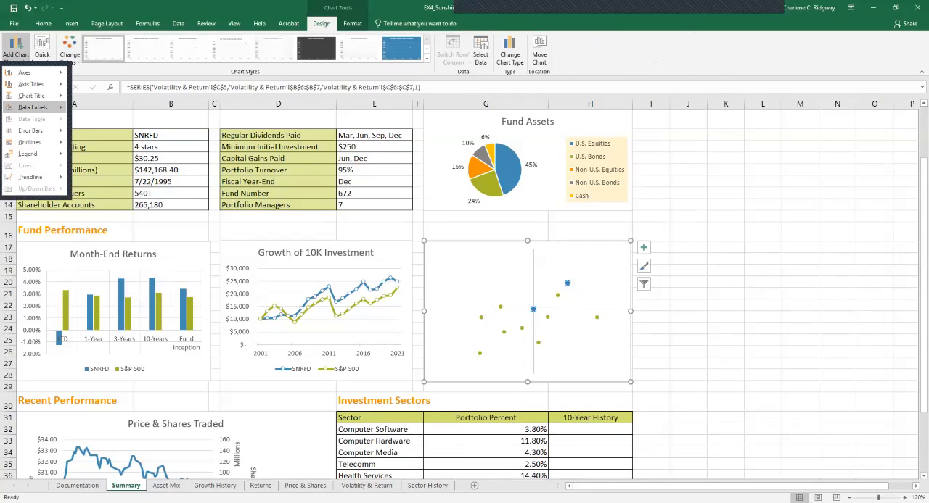
{"action": "mouse_move", "coordinate": [33, 107]}
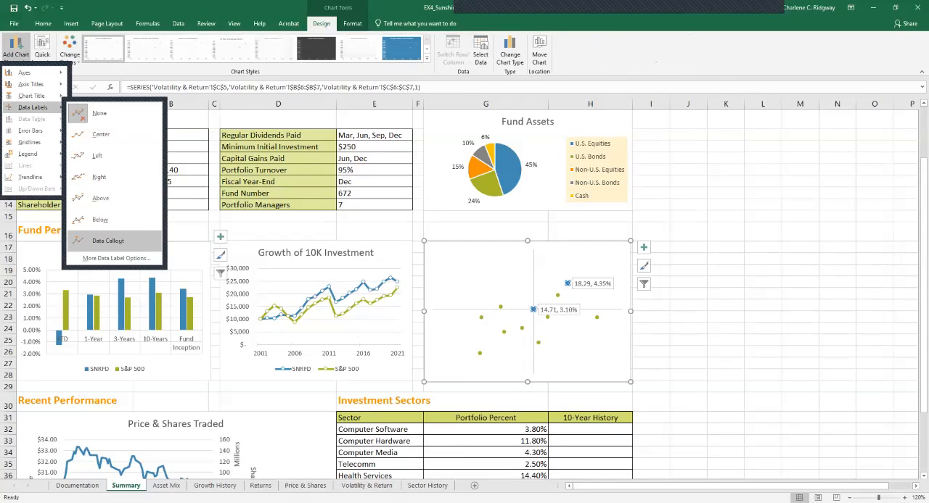
{"action": "left_click", "coordinate": [107, 240]}
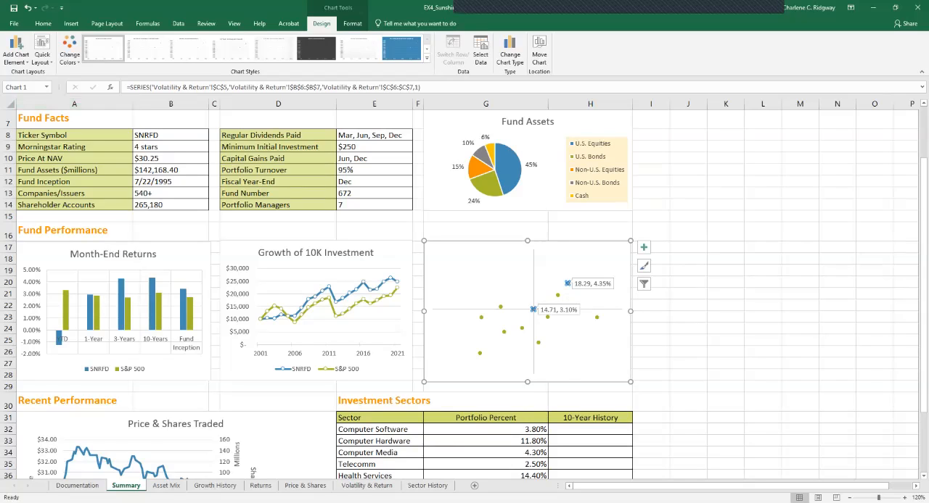
{"action": "right_click", "coordinate": [567, 283]}
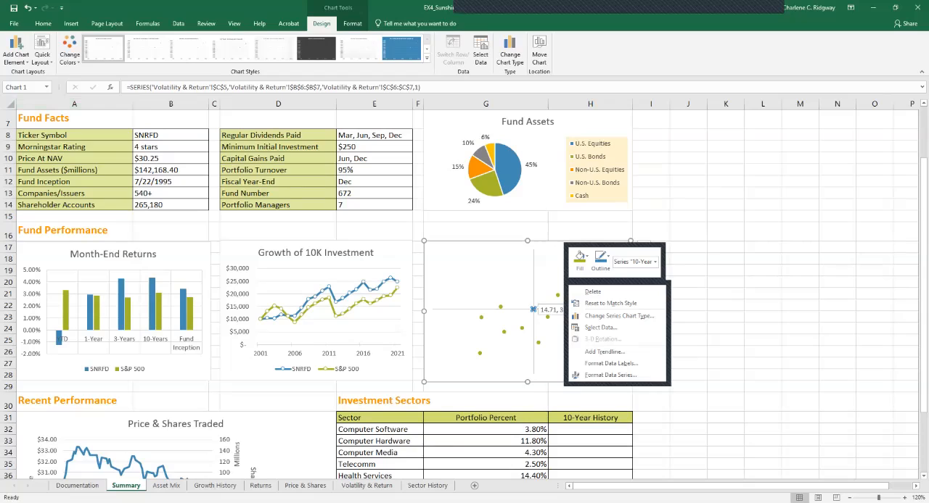
{"action": "key", "text": "Escape"}
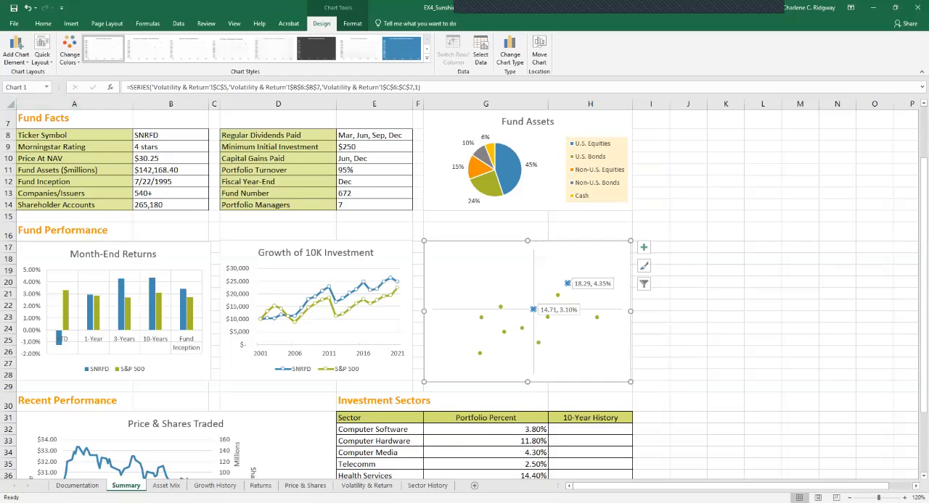
- Add fund names from cells A6:A7 of the Volatility & Return sheet to the scatter chart's "10-Year Annualized Return" data labels
{"action": "right_click", "coordinate": [567, 283]}
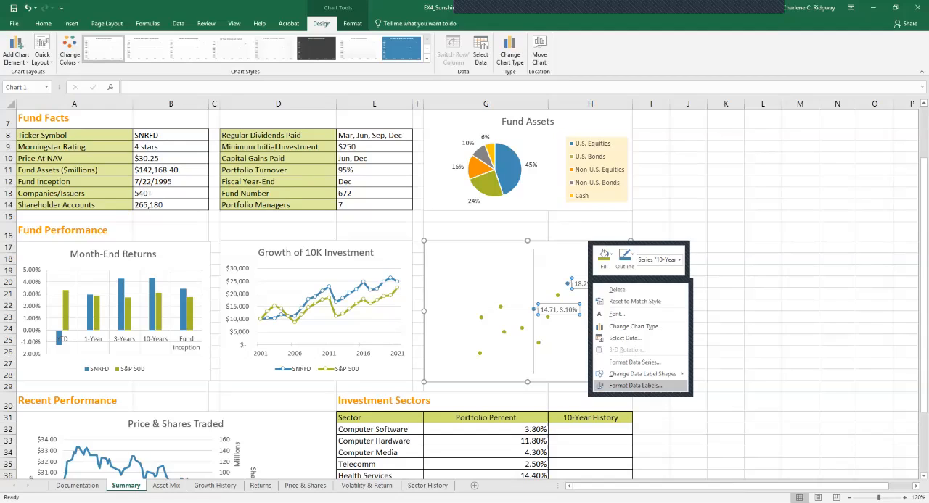
{"action": "left_click", "coordinate": [634, 385]}
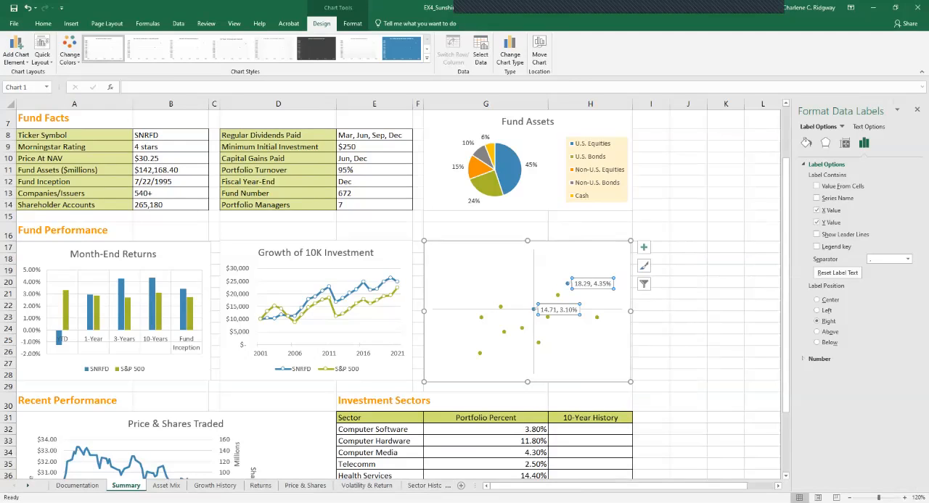
{"action": "left_click", "coordinate": [816, 186]}
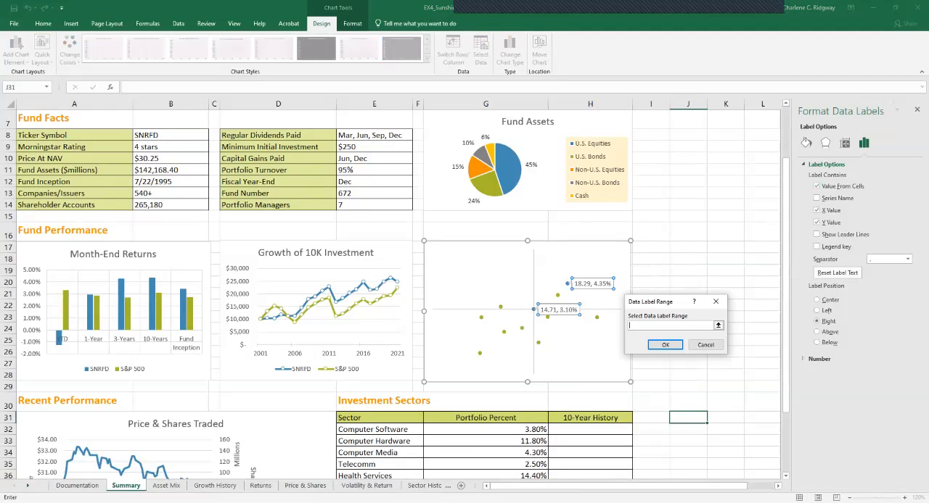
{"action": "left_click", "coordinate": [366, 486]}
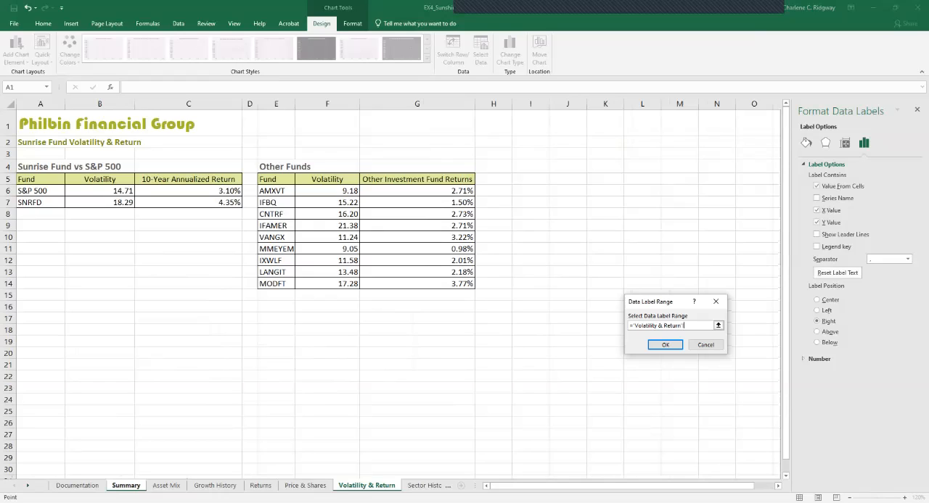
{"action": "left_click", "coordinate": [40, 190]}
{"action": "left_click_drag", "start_coordinate": [40, 190], "coordinate": [40, 202]}
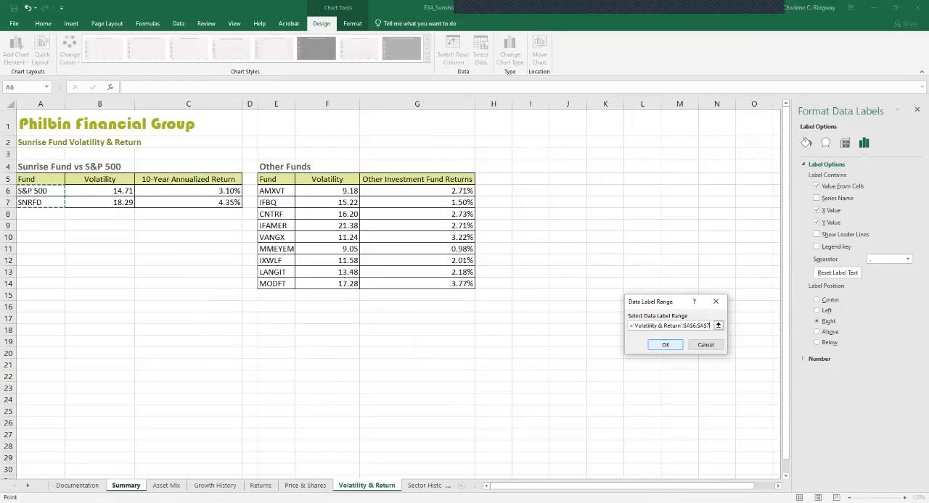
{"action": "key", "text": "Return"}
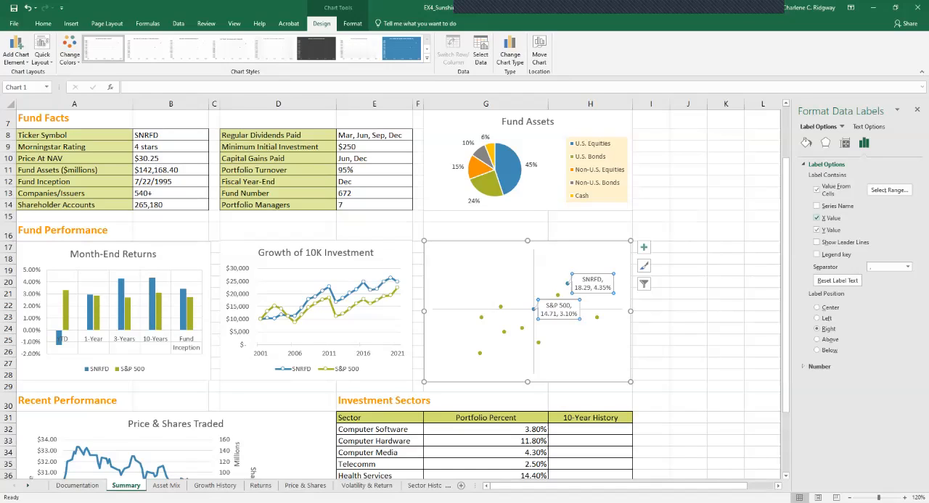
- Remove the X and Y values from the scatter chart's data labels and close the label formatting options
{"action": "left_click", "coordinate": [817, 218]}
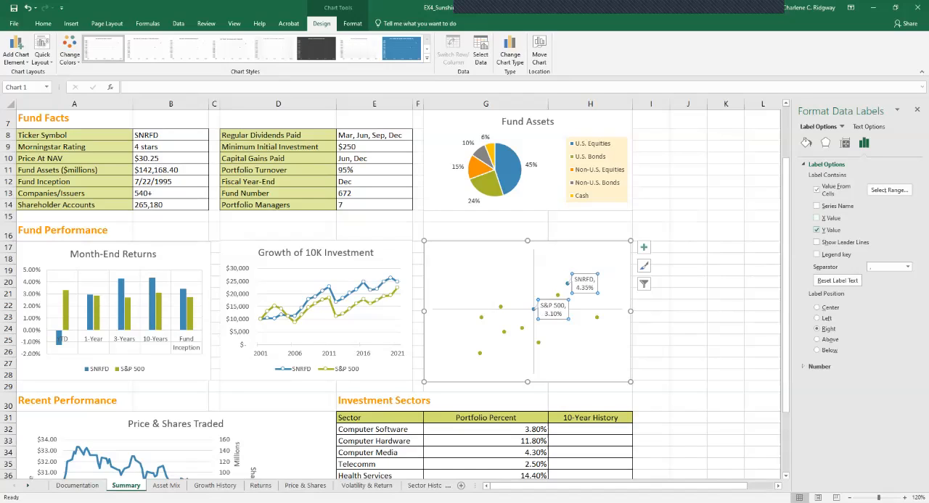
{"action": "left_click", "coordinate": [816, 230]}
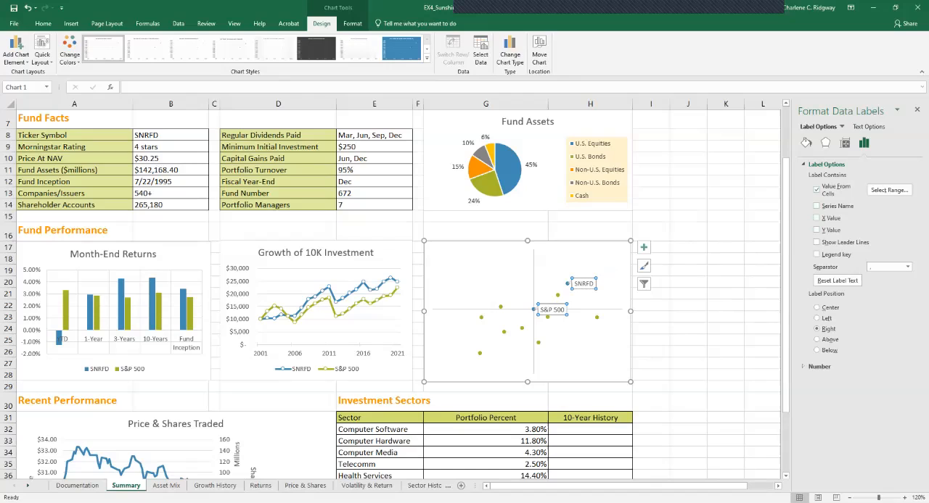
{"action": "left_click", "coordinate": [917, 110]}
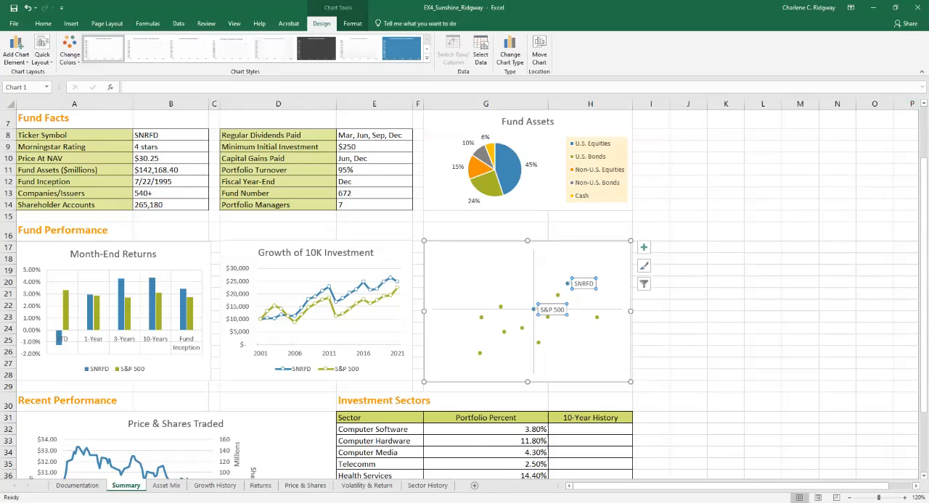
- Insert a text box in the scatter chart's upper-left quadrant reading "high return" with "low volatility" on the line below
{"action": "left_click", "coordinate": [71, 23]}
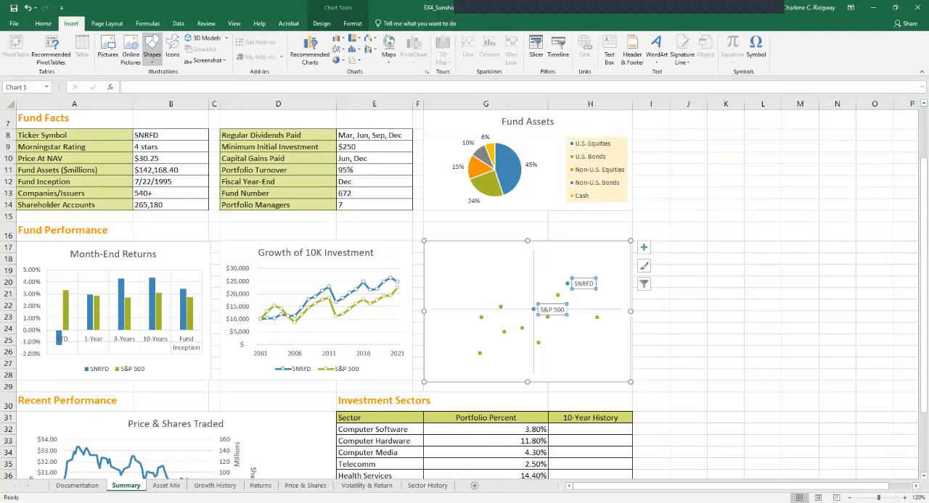
{"action": "left_click", "coordinate": [152, 49]}
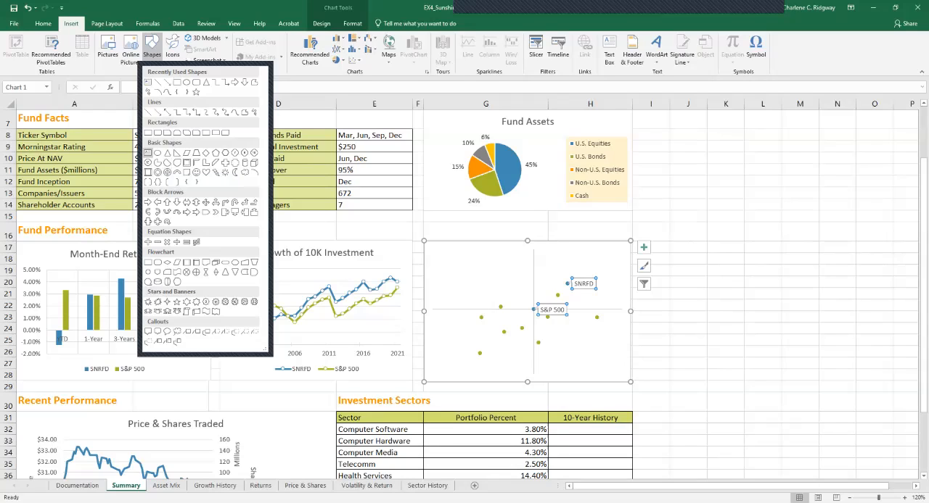
{"action": "left_click", "coordinate": [148, 153]}
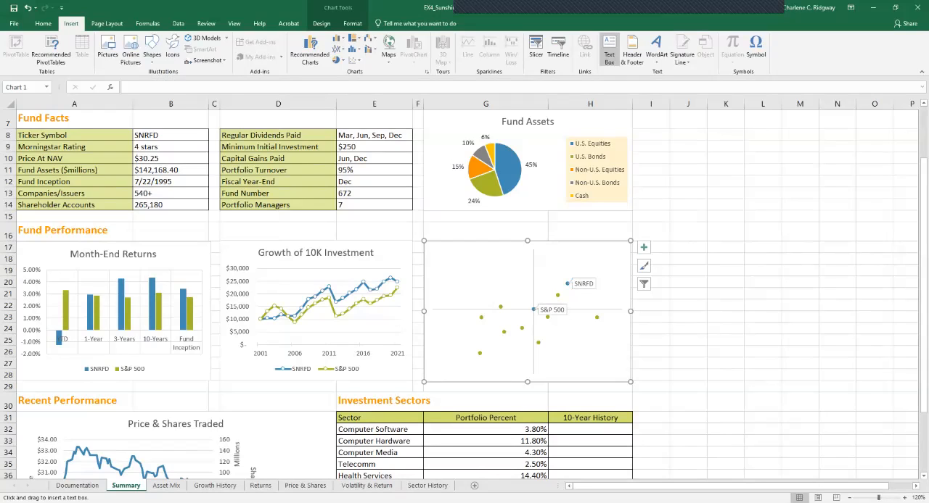
{"action": "left_click_drag", "start_coordinate": [431, 253], "coordinate": [486, 310]}
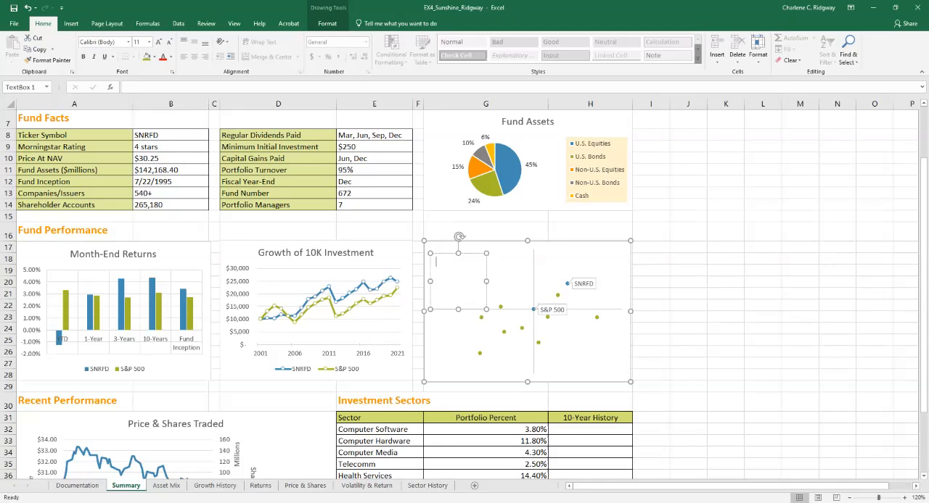
{"action": "type", "text": "high"}
{"action": "type", "text": " return"}
{"action": "type", "text": "low"}
{"action": "type", "text": " volatility"}
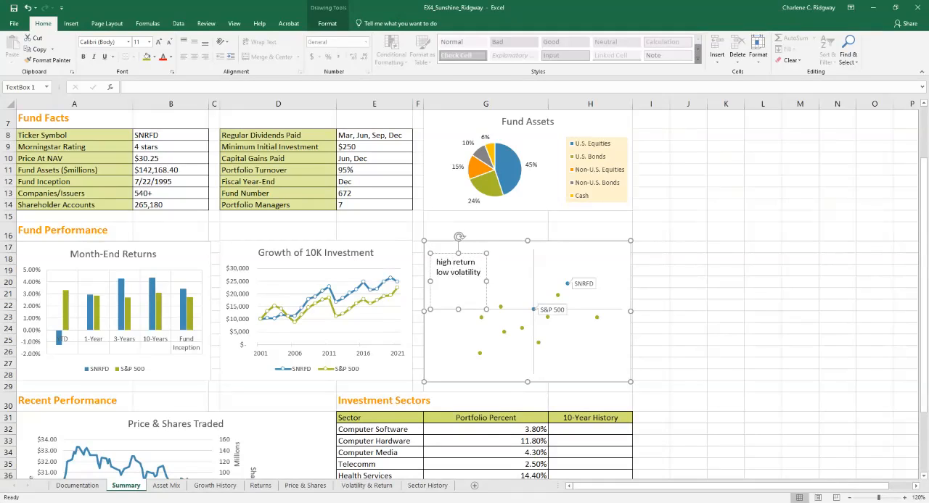
- Shrink the "high return low volatility" text box to fit its text and place it in the scatter chart's upper-left corner
{"action": "left_click_drag", "start_coordinate": [486, 309], "coordinate": [482, 280]}
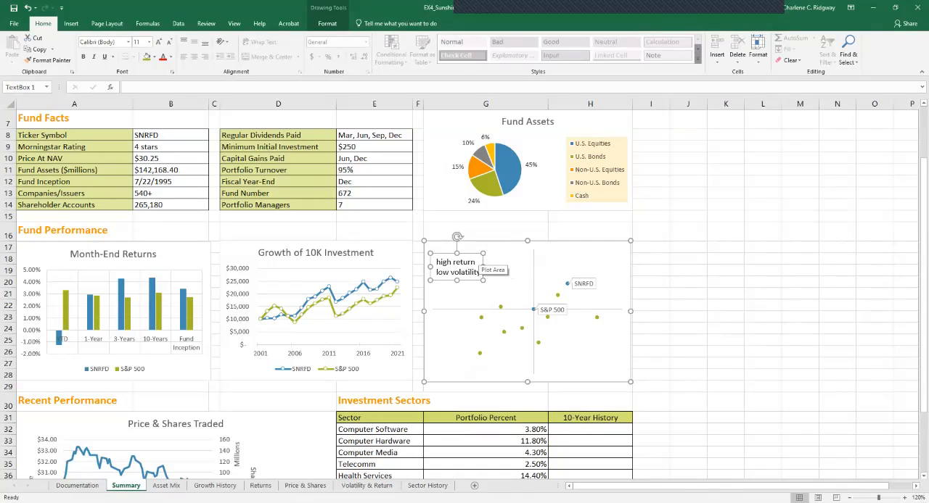
{"action": "left_click_drag", "start_coordinate": [469, 253], "coordinate": [467, 247]}
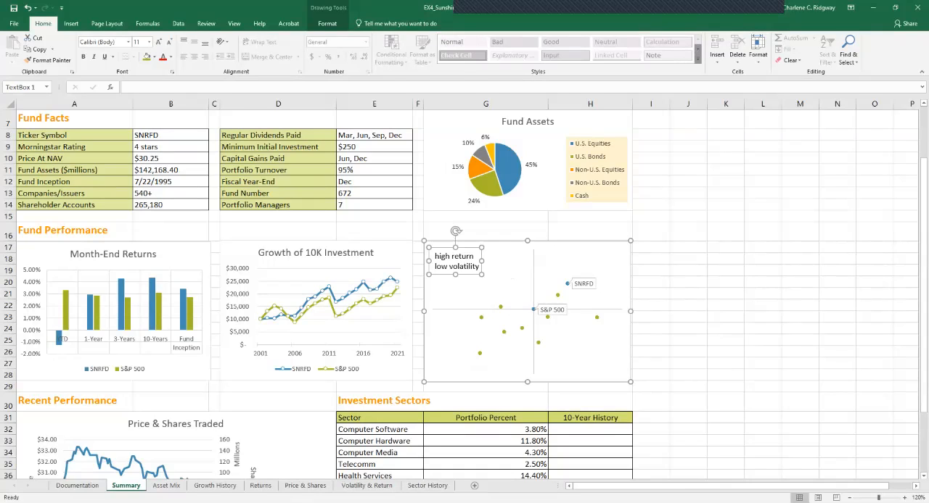
{"action": "left_click_drag", "start_coordinate": [467, 247], "coordinate": [462, 242]}
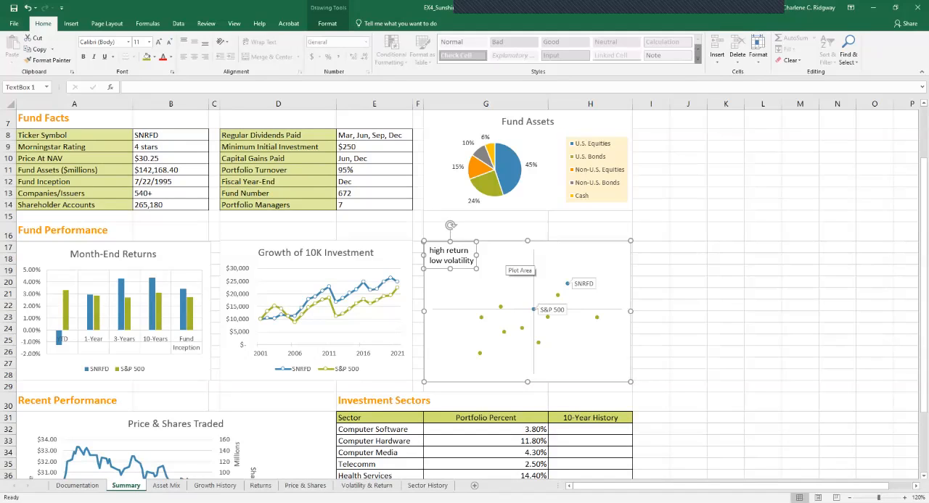
{"action": "left_click", "coordinate": [514, 267]}
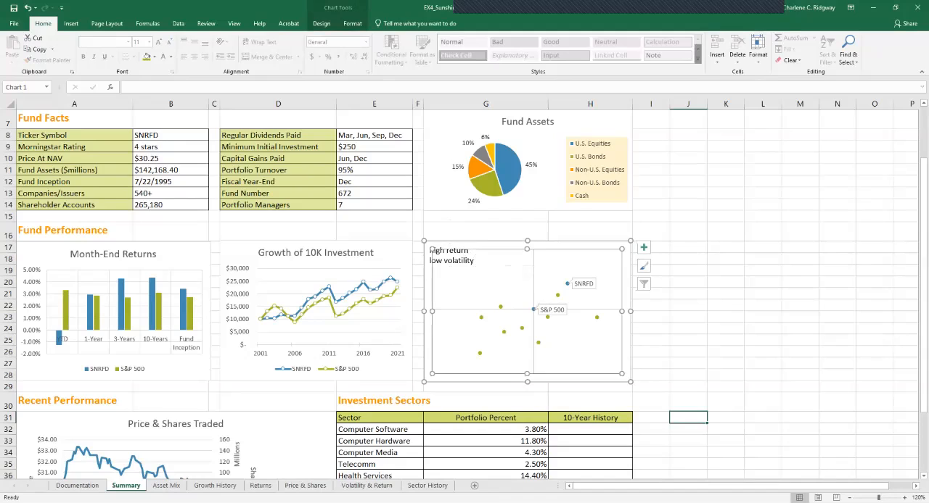
- Insert a text box in the scatter chart's upper-right quadrant reading "high return" with "high volatility" on the line below
{"action": "left_click", "coordinate": [548, 244]}
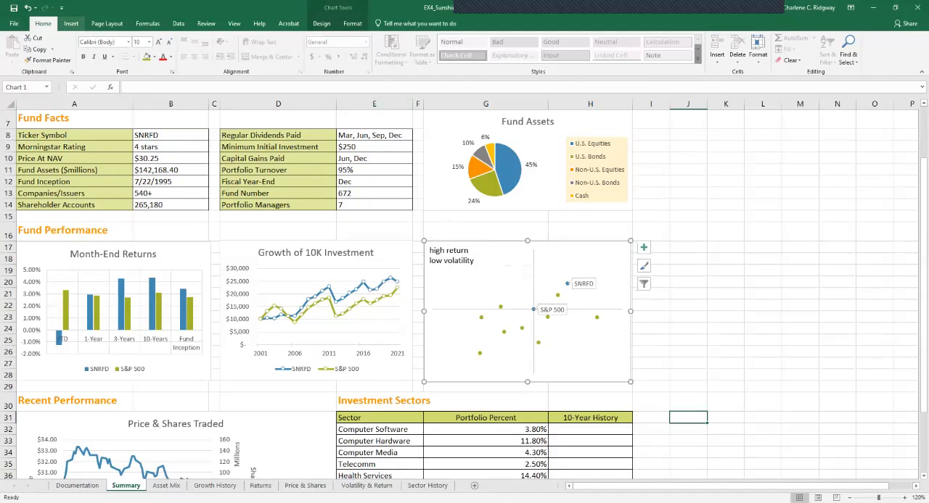
{"action": "left_click", "coordinate": [70, 23]}
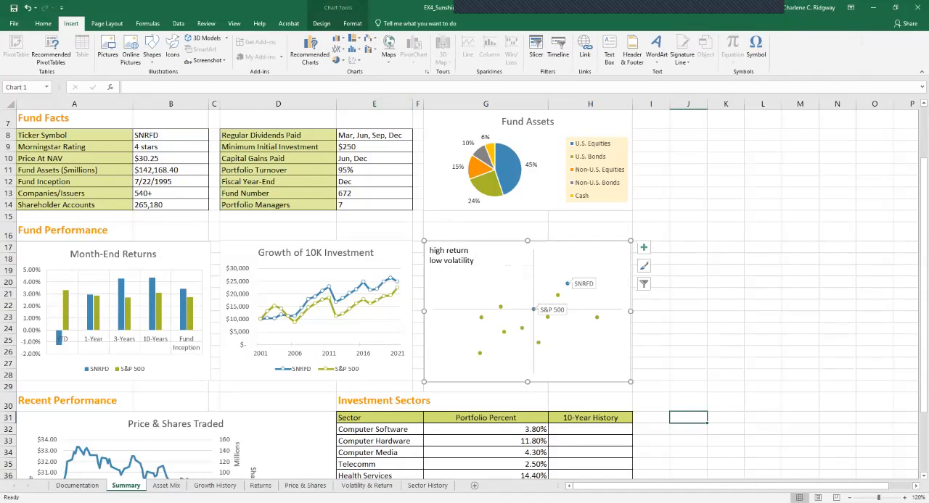
{"action": "left_click", "coordinate": [151, 51]}
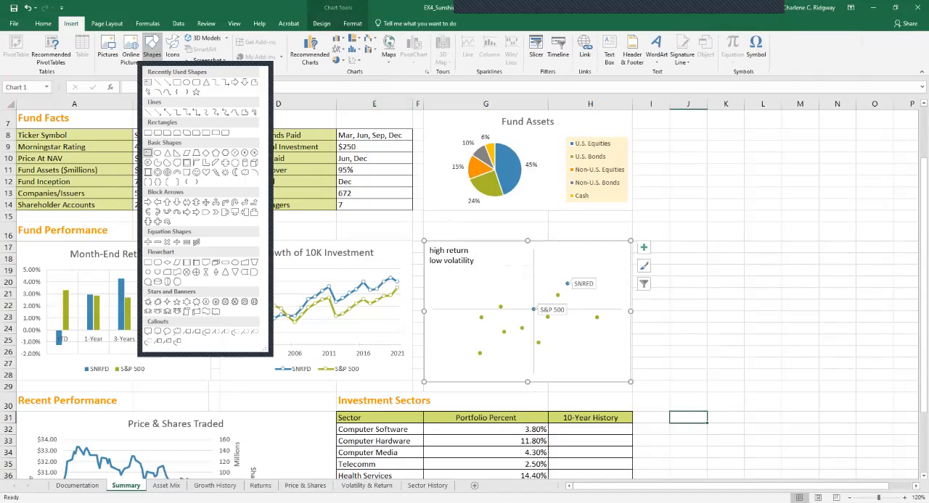
{"action": "left_click", "coordinate": [148, 153]}
{"action": "left_click_drag", "start_coordinate": [543, 252], "coordinate": [600, 309]}
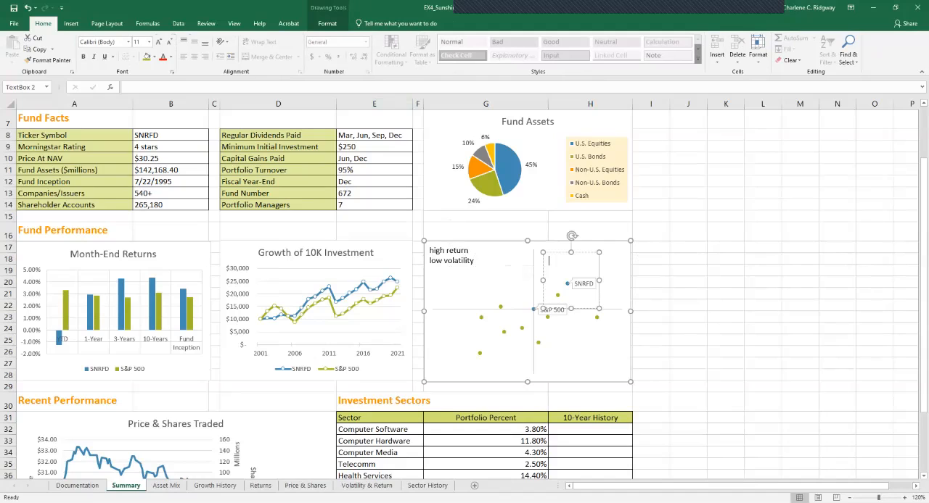
{"action": "type", "text": "high"}
{"action": "type", "text": " return "}
{"action": "type", "text": "high"}
{"action": "type", "text": " vol"}
{"action": "type", "text": "atil"}
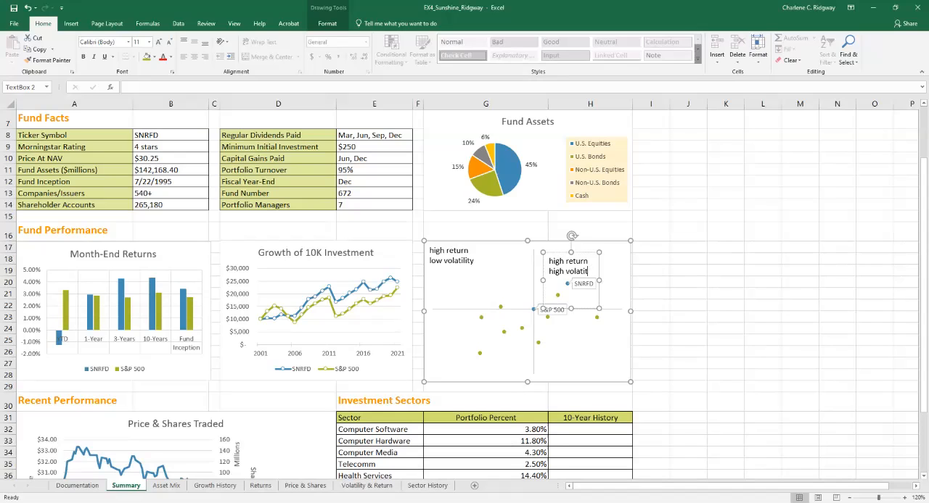
{"action": "type", "text": "ity"}
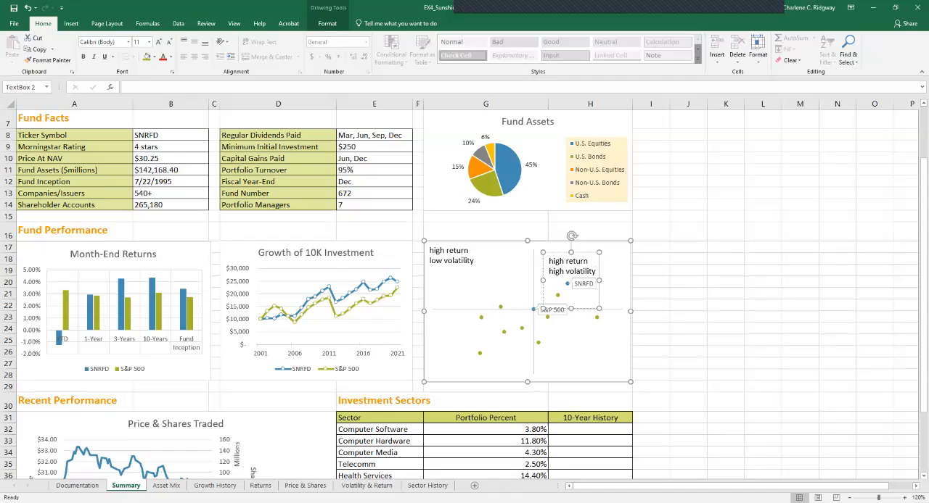
- Shrink the "high return high volatility" text box to fit its text and place it in the scatter chart's upper-right corner
{"action": "left_click_drag", "start_coordinate": [571, 309], "coordinate": [571, 278]}
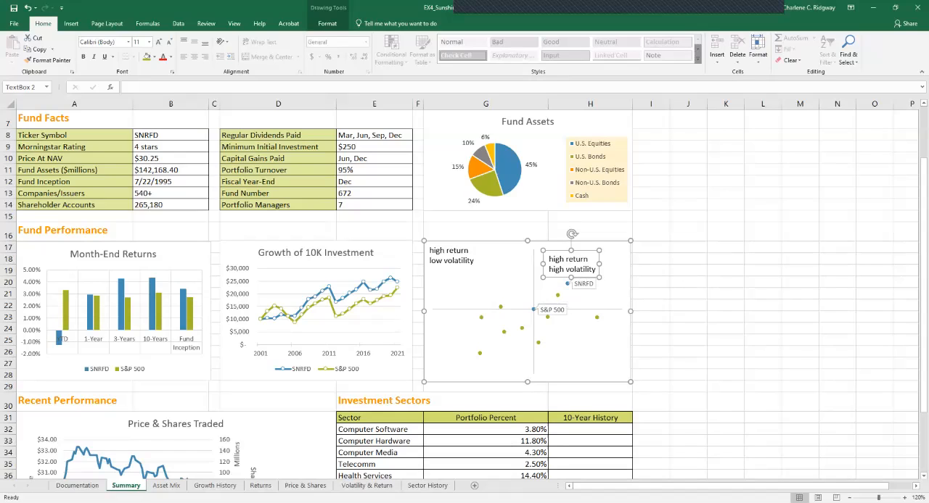
{"action": "left_click_drag", "start_coordinate": [584, 251], "coordinate": [617, 242]}
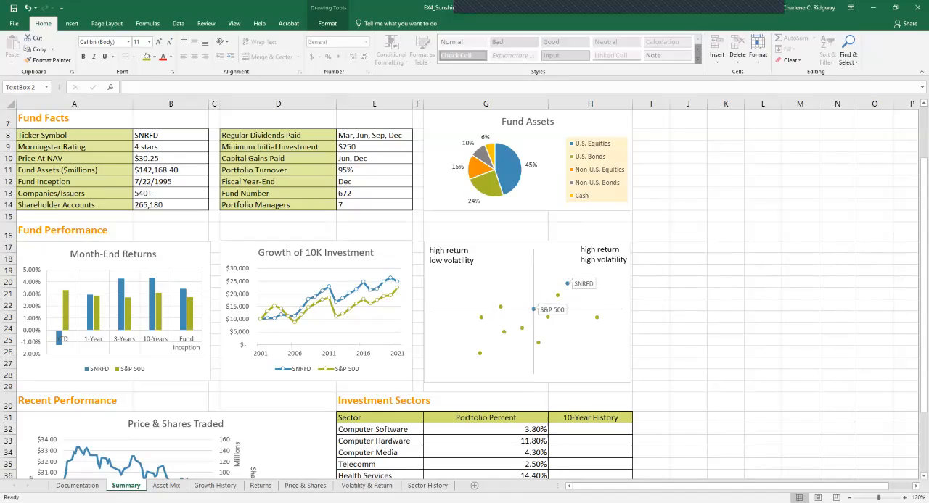
{"action": "left_click_drag", "start_coordinate": [617, 242], "coordinate": [617, 242]}
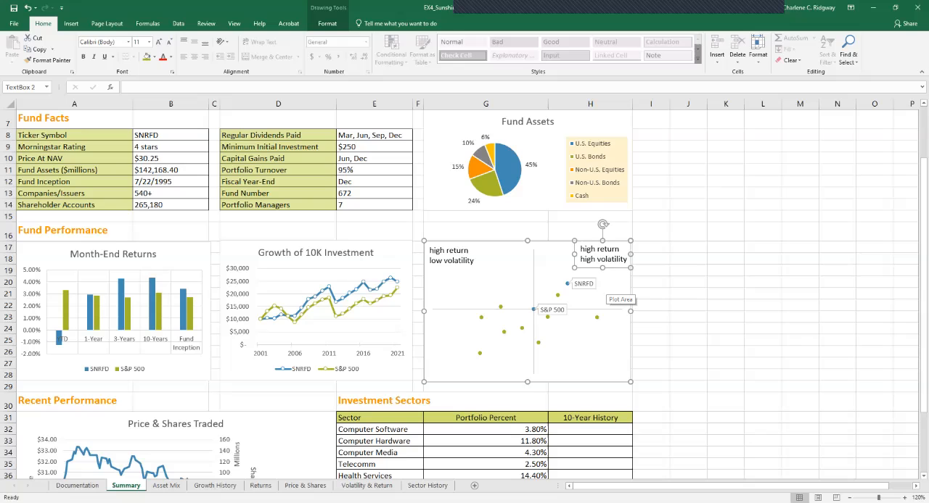
{"action": "left_click", "coordinate": [610, 292]}
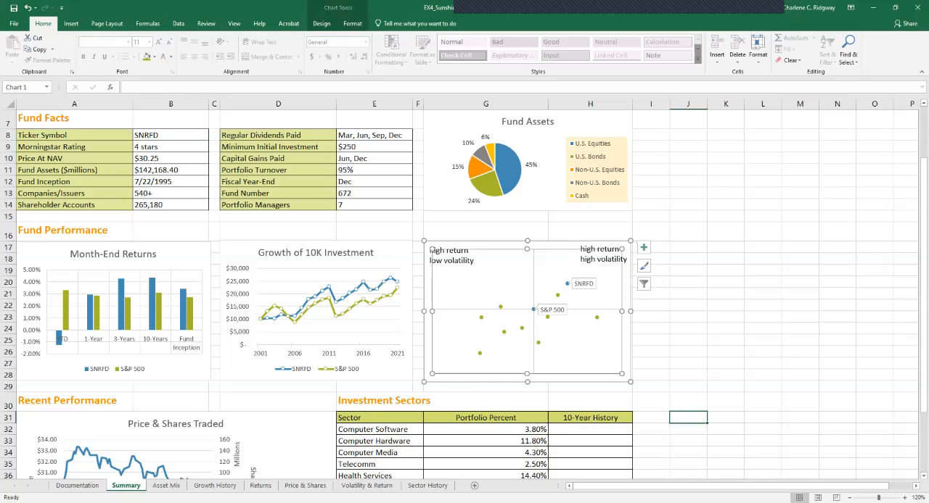
- Add a text box reading "low retuen" above "low volatility" and fit it into the scatter chart's lower-left corner
{"action": "left_click", "coordinate": [438, 377]}
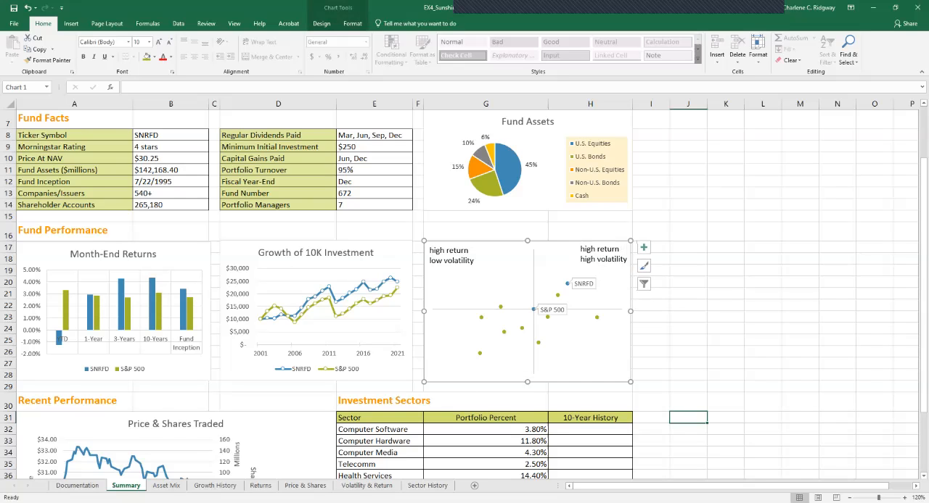
{"action": "left_click", "coordinate": [71, 24]}
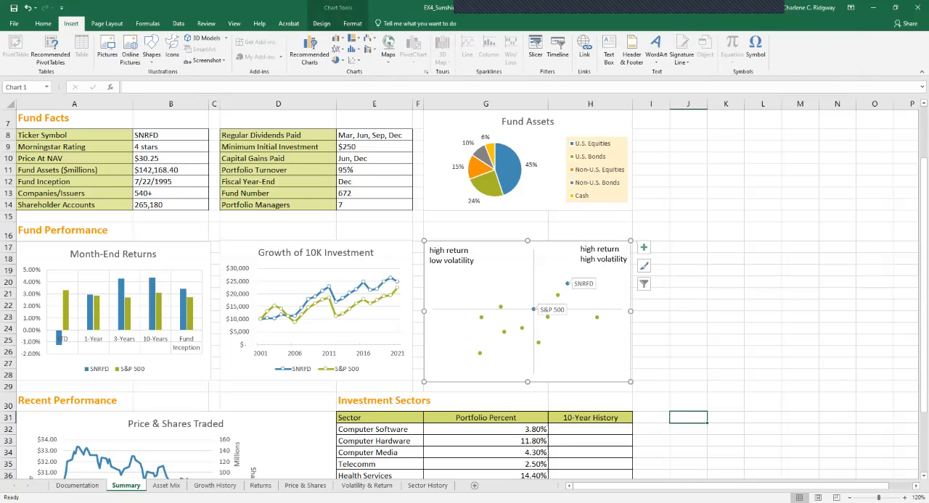
{"action": "left_click", "coordinate": [151, 49]}
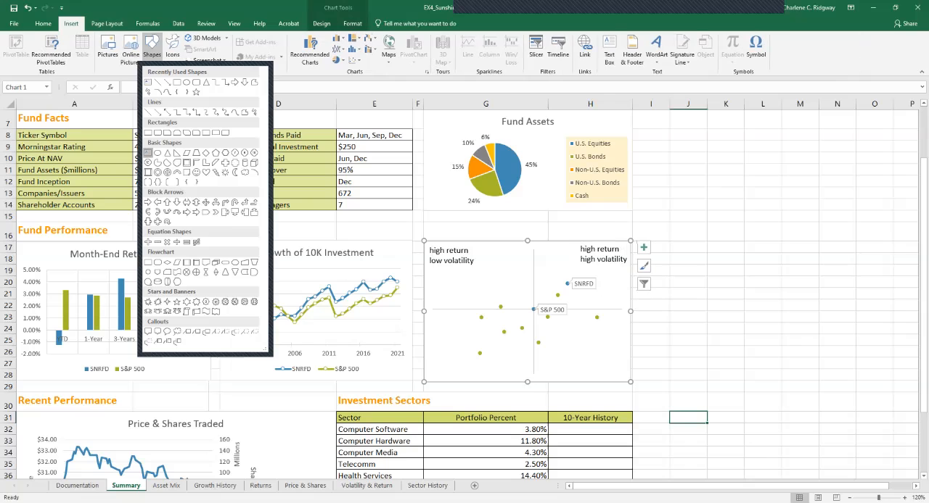
{"action": "left_click", "coordinate": [148, 153]}
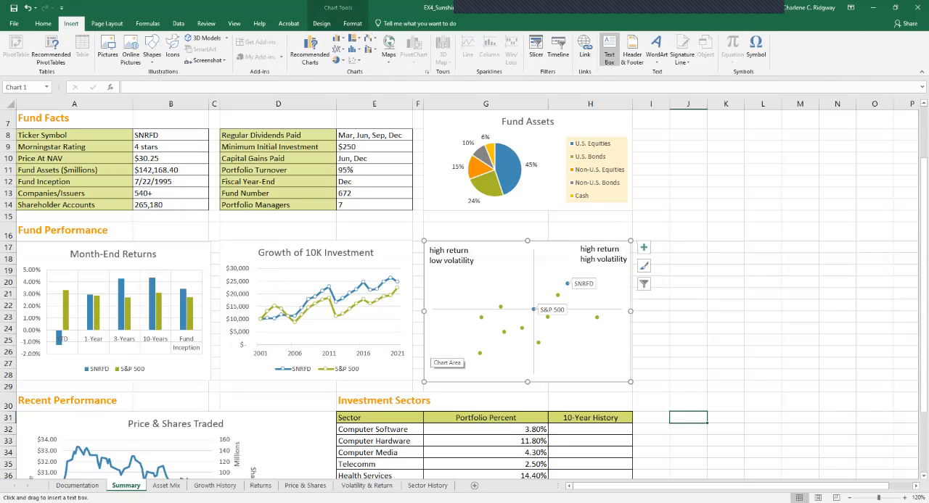
{"action": "left_click_drag", "start_coordinate": [429, 327], "coordinate": [485, 381]}
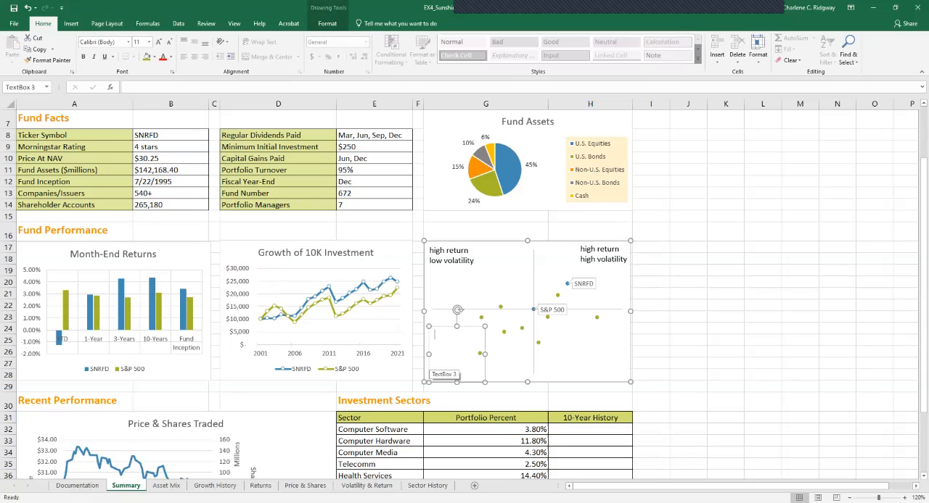
{"action": "type", "text": "low"}
{"action": "type", "text": " retuen "}
{"action": "type", "text": "low"}
{"action": "type", "text": " volati"}
{"action": "type", "text": "li"}
{"action": "type", "text": "ty"}
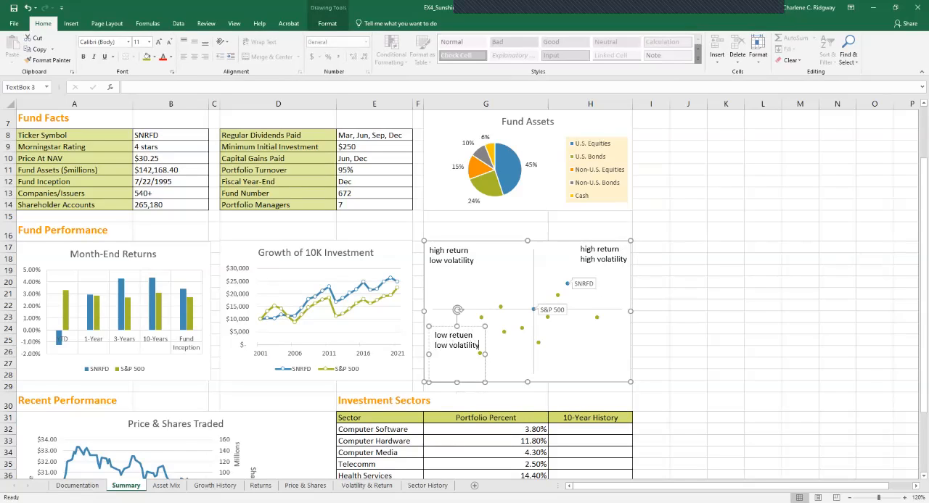
{"action": "left_click_drag", "start_coordinate": [447, 383], "coordinate": [463, 354]}
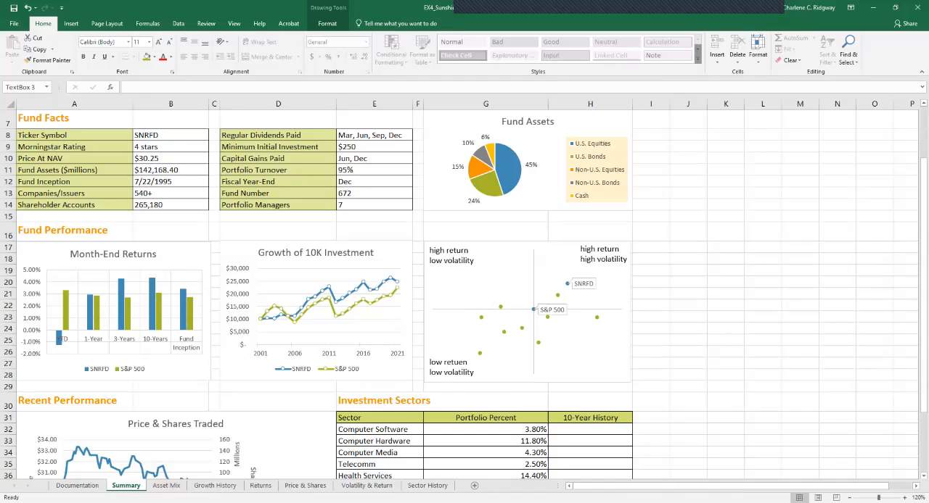
- Add a text box reading "low return" above "high volatitily" and fit it into the scatter chart's lower-right corner
{"action": "left_click_drag", "start_coordinate": [463, 354], "coordinate": [463, 354]}
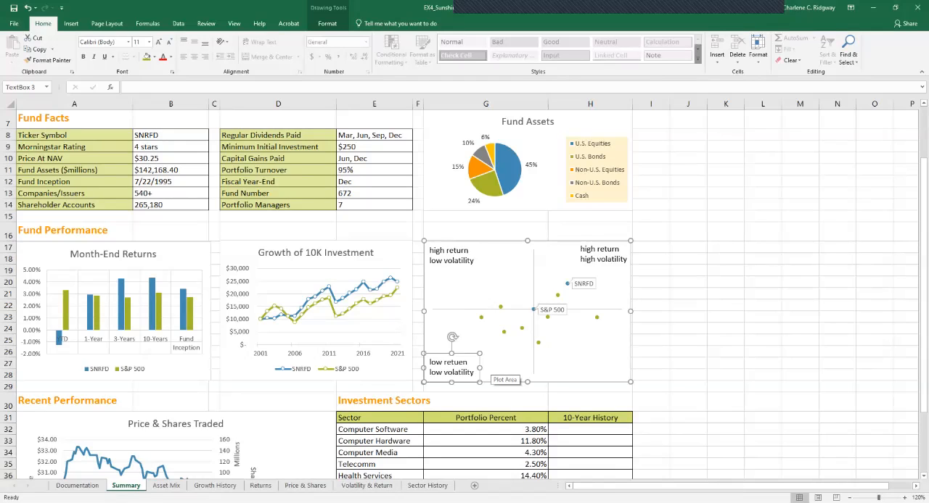
{"action": "left_click", "coordinate": [452, 336]}
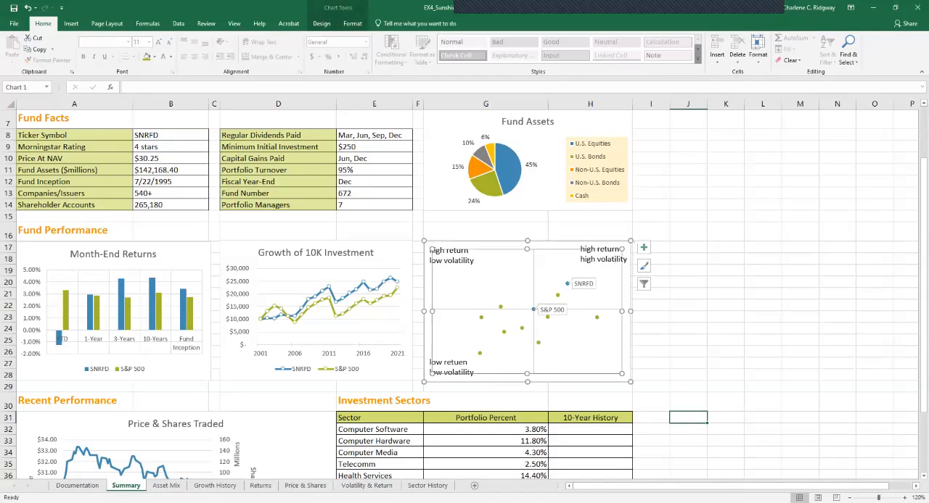
{"action": "left_click", "coordinate": [501, 378]}
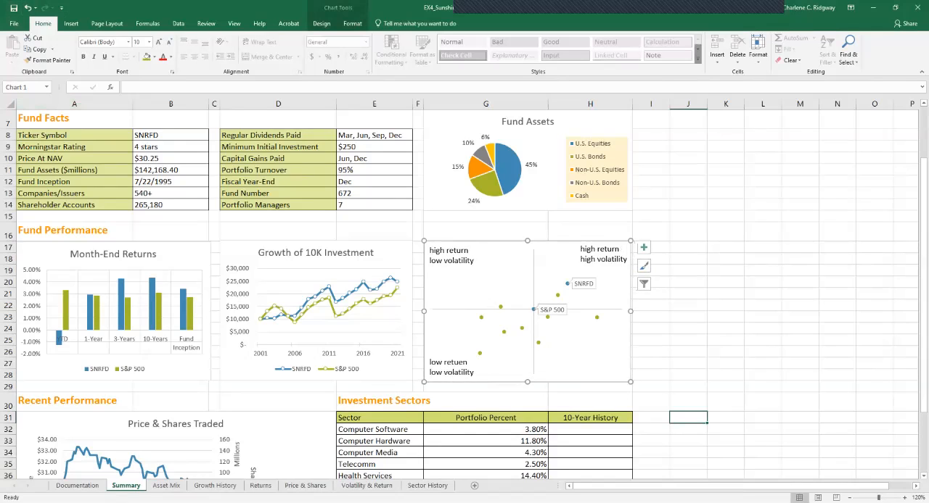
{"action": "left_click", "coordinate": [71, 23]}
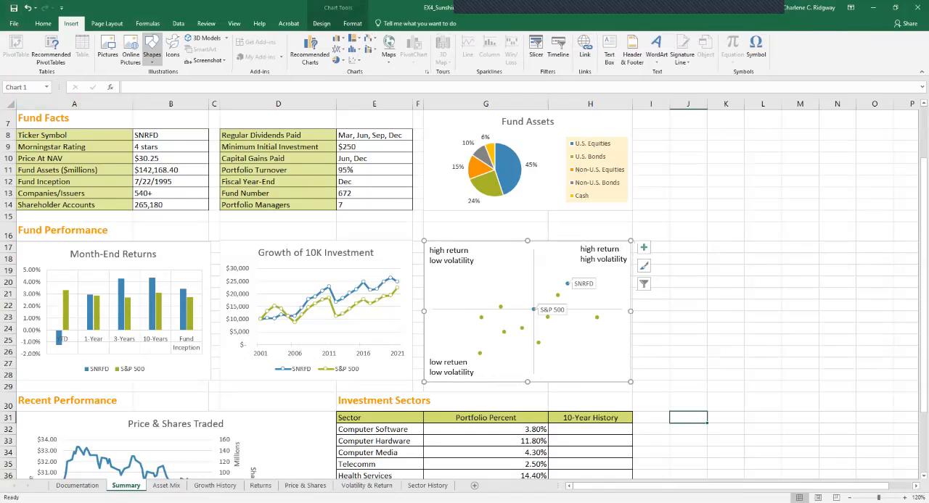
{"action": "left_click", "coordinate": [152, 49]}
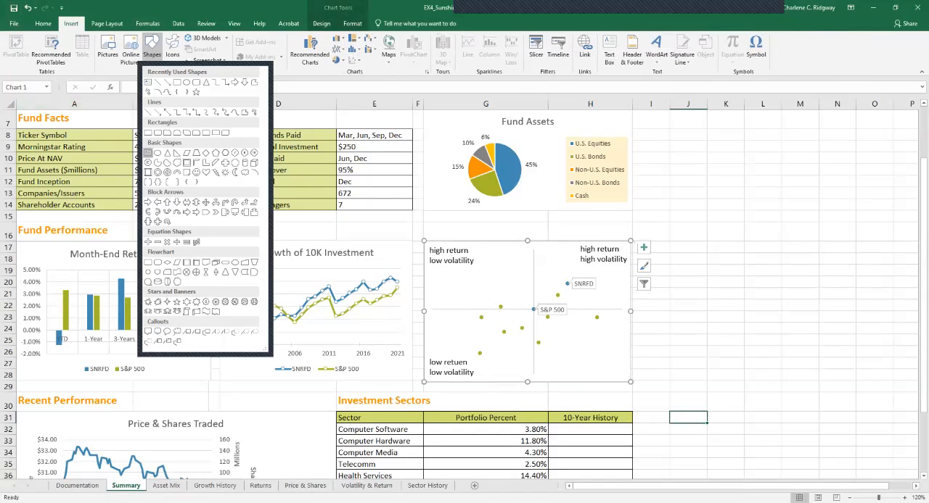
{"action": "left_click", "coordinate": [148, 153]}
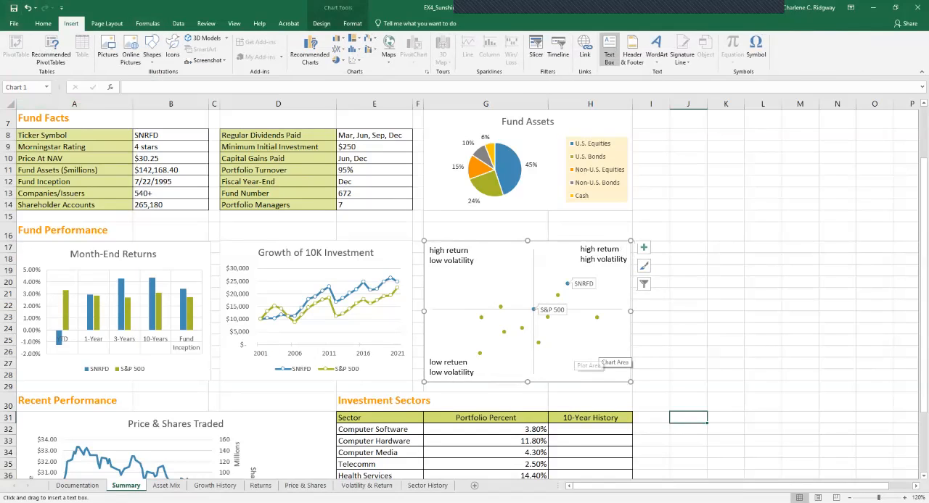
{"action": "left_click_drag", "start_coordinate": [561, 327], "coordinate": [618, 382]}
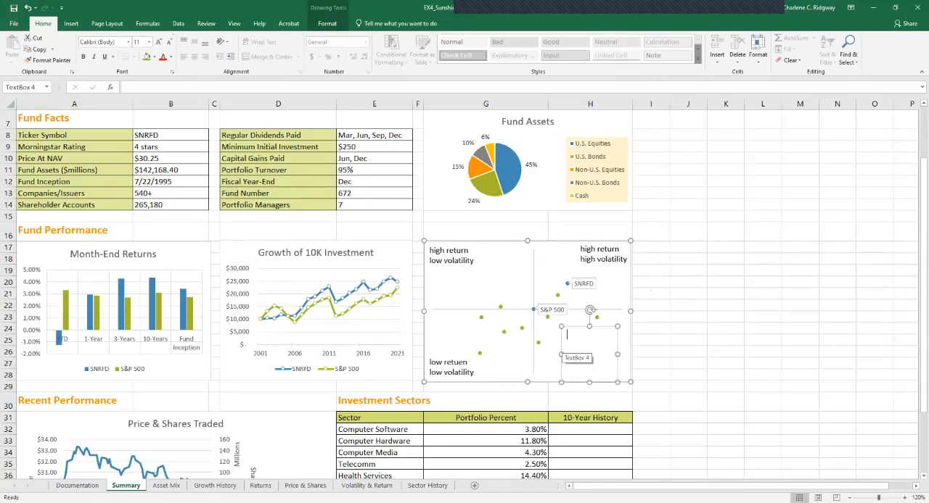
{"action": "type", "text": "low retur"}
{"action": "type", "text": "n high"}
{"action": "type", "text": " volatility"}
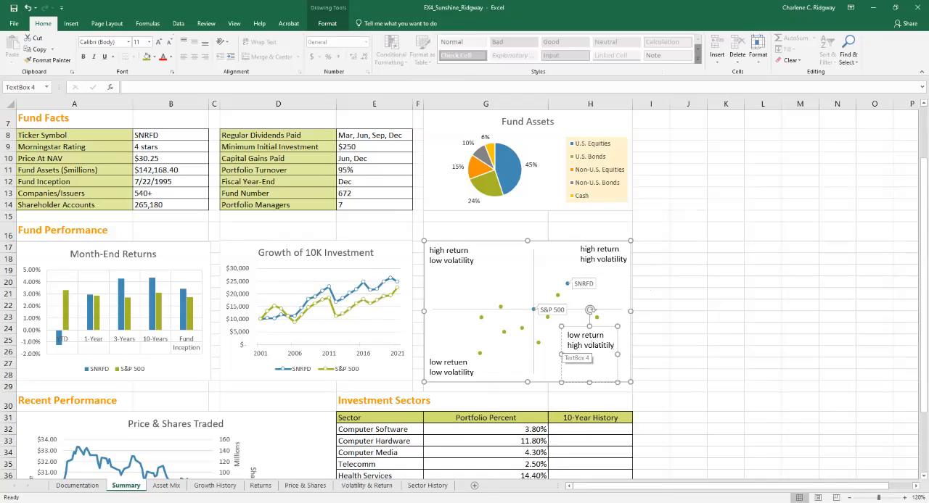
{"action": "left_click_drag", "start_coordinate": [576, 327], "coordinate": [576, 322]}
{"action": "left_click_drag", "start_coordinate": [589, 378], "coordinate": [609, 353]}
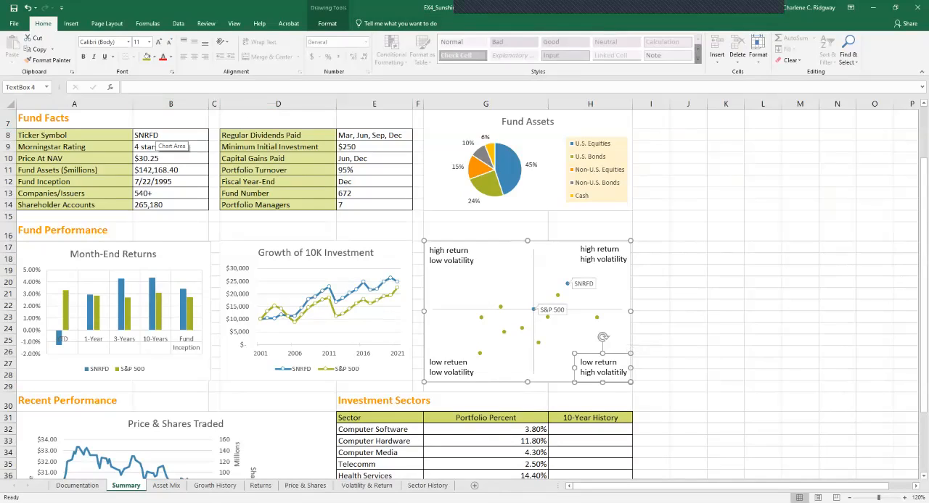
- Clear the Morningstar Rating value in B9 and insert the solid star icon from the Celebration category there
{"action": "left_click", "coordinate": [154, 145]}
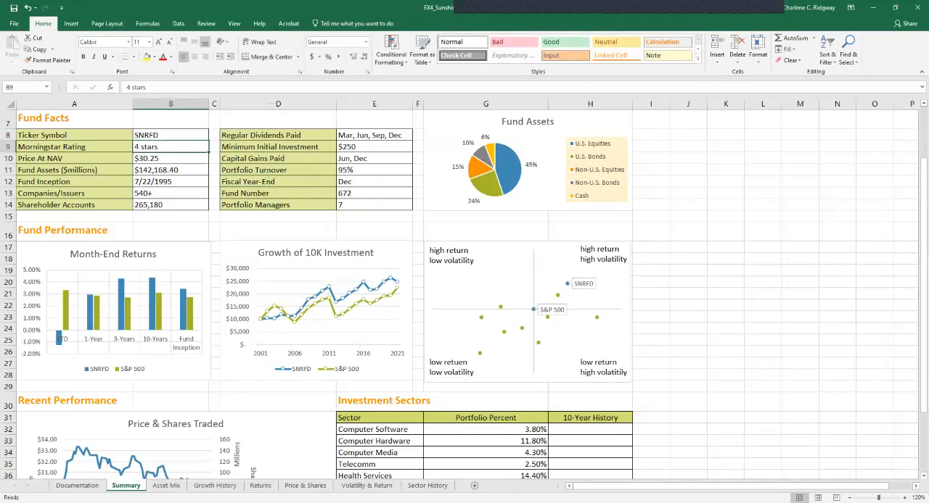
{"action": "key", "text": "Delete"}
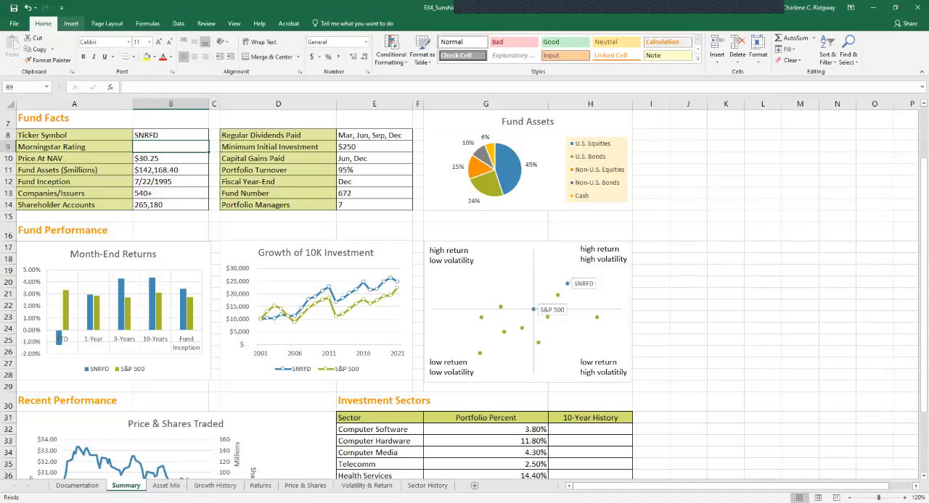
{"action": "left_click", "coordinate": [71, 23]}
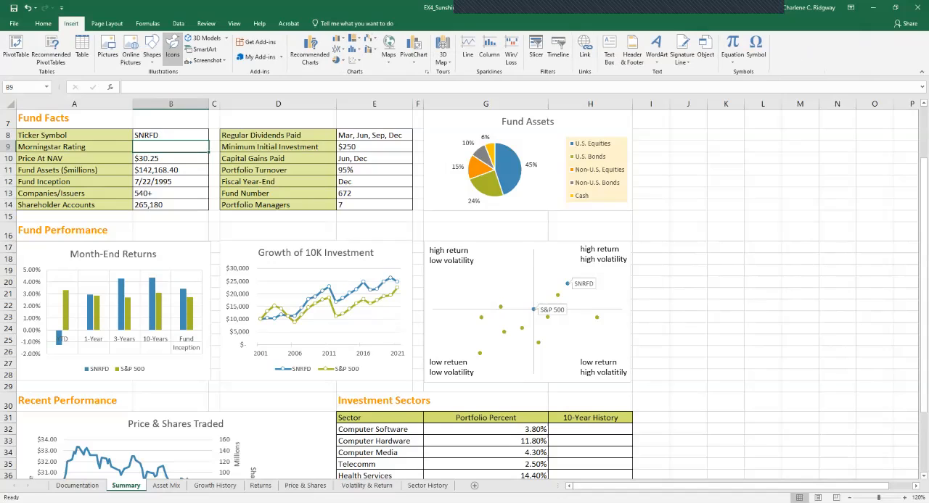
{"action": "left_click", "coordinate": [172, 50]}
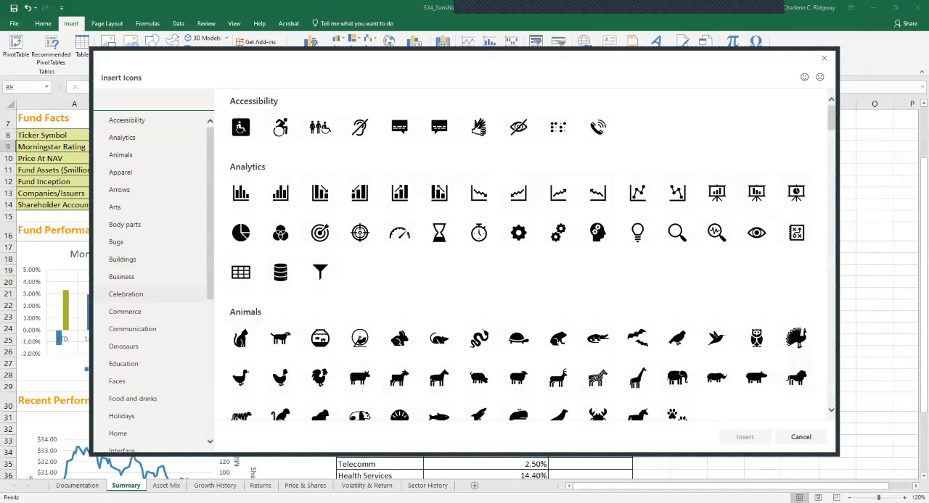
{"action": "left_click", "coordinate": [125, 293]}
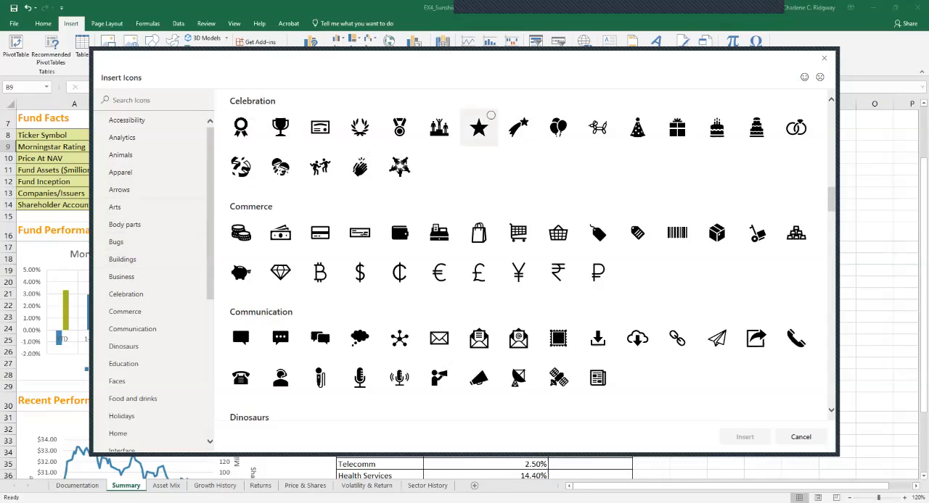
{"action": "left_click", "coordinate": [479, 128]}
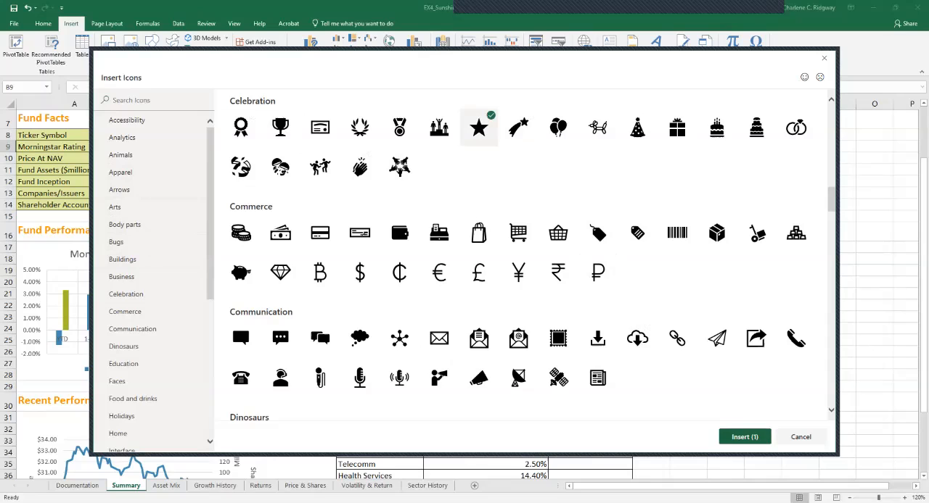
{"action": "left_click", "coordinate": [745, 436]}
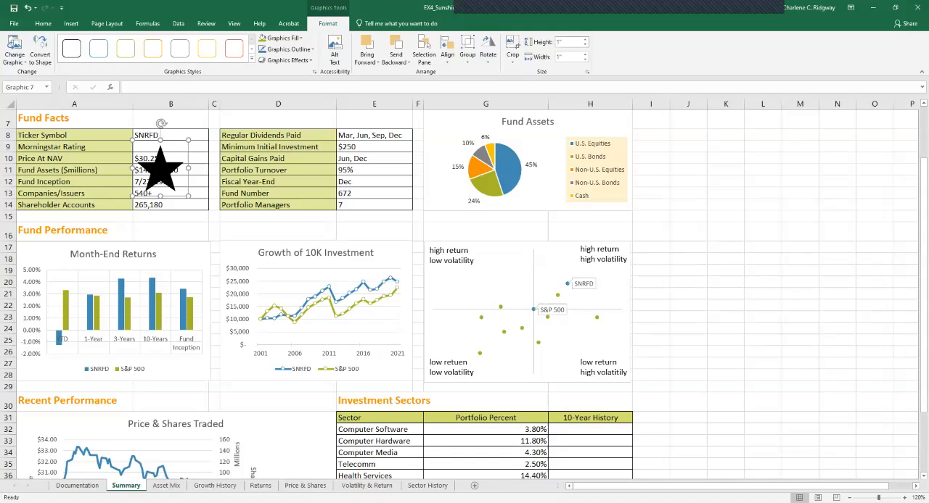
- Resize the star icon to 0.25" high and 0.25" wide
{"action": "left_click", "coordinate": [568, 42]}
{"action": "key", "text": "BackSpace"}
{"action": "type", "text": ".25"}
{"action": "key", "text": "Tab"}
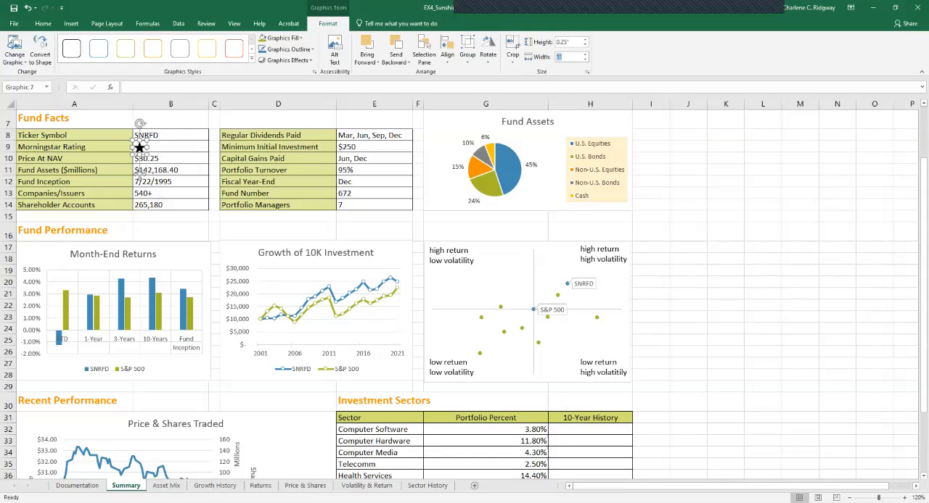
{"action": "key", "text": "shift+Tab"}
{"action": "key", "text": "Return"}
{"action": "left_click", "coordinate": [564, 42]}
{"action": "key", "text": "Tab"}
{"action": "type", "text": ".2"}
{"action": "key", "text": "Return"}
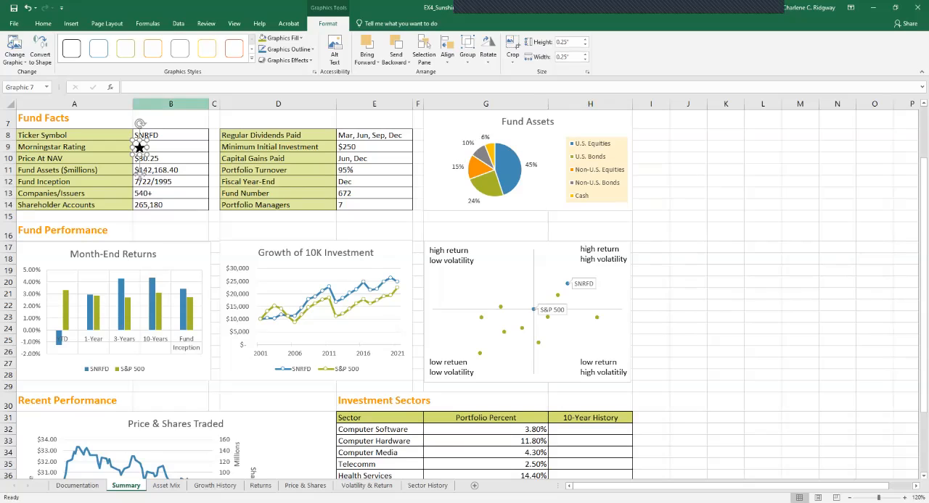
- Paste three copies of the small star icon beside the Morningstar Rating cell
{"action": "left_click", "coordinate": [176, 147]}
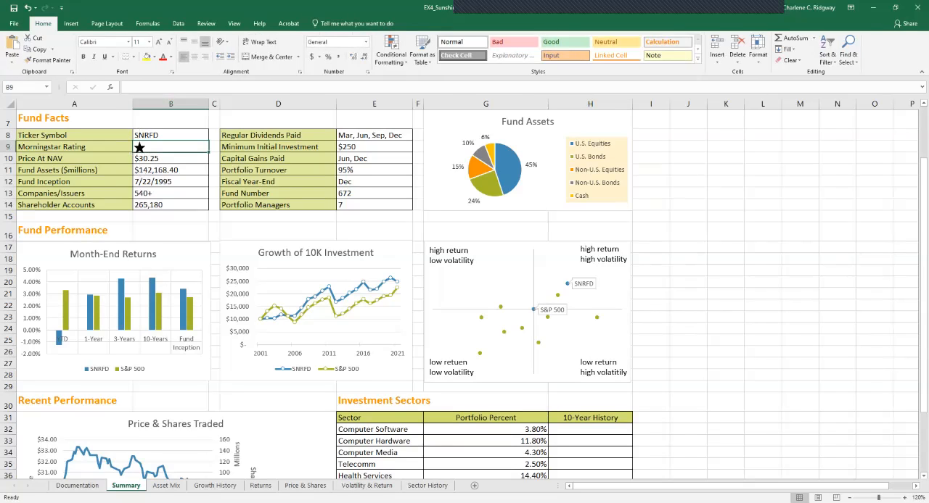
{"action": "key", "text": "ctrl+v"}
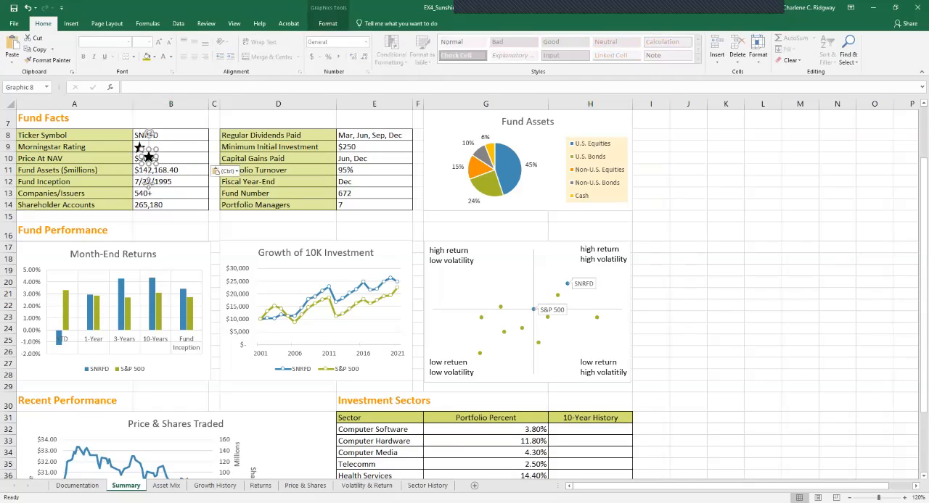
{"action": "key", "text": "ctrl+v"}
{"action": "key", "text": "ctrl+v"}
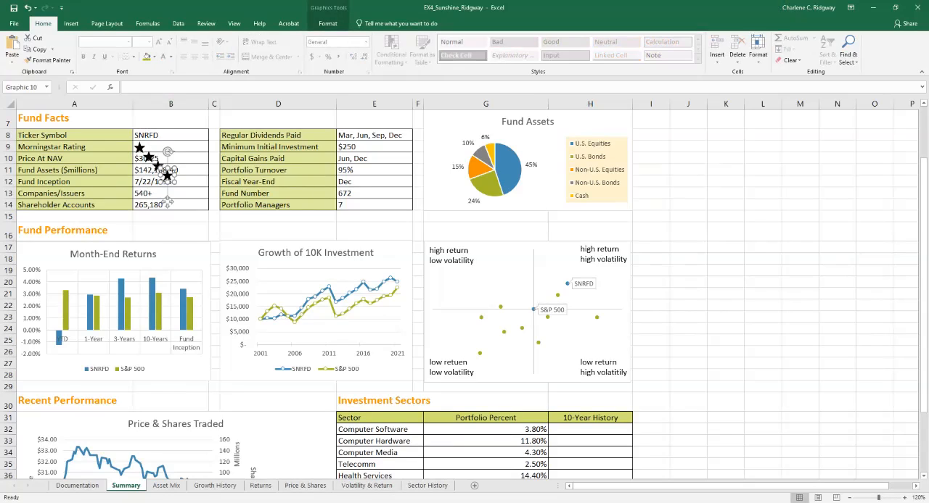
- Move the three copied stars into cell B9, lining them up in a row after the original star
{"action": "left_click", "coordinate": [182, 147]}
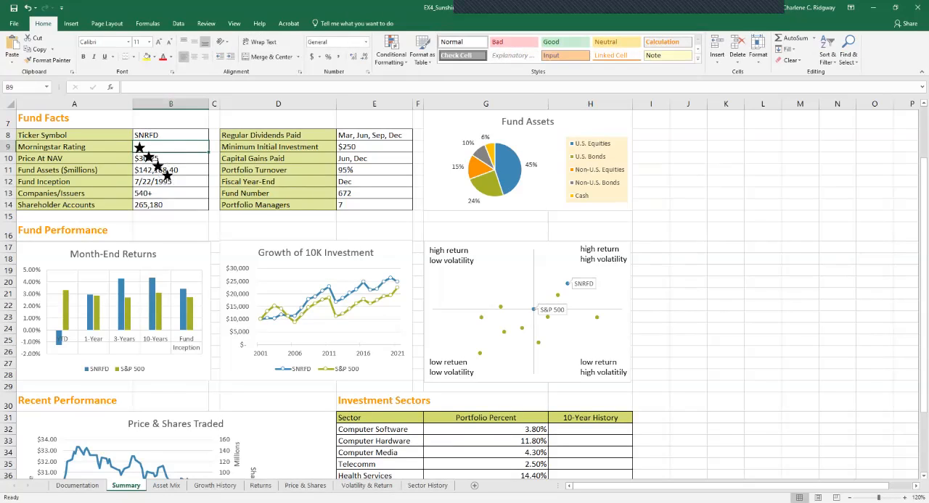
{"action": "left_click", "coordinate": [139, 148]}
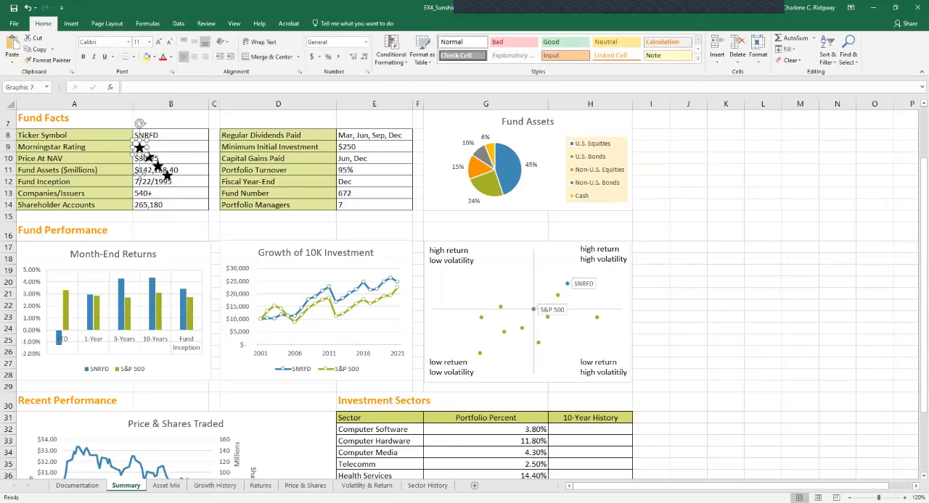
{"action": "mouse_move", "coordinate": [149, 157]}
{"action": "left_mouse_down"}
{"action": "mouse_move", "coordinate": [154, 136]}
{"action": "mouse_move", "coordinate": [152, 146]}
{"action": "left_mouse_up"}
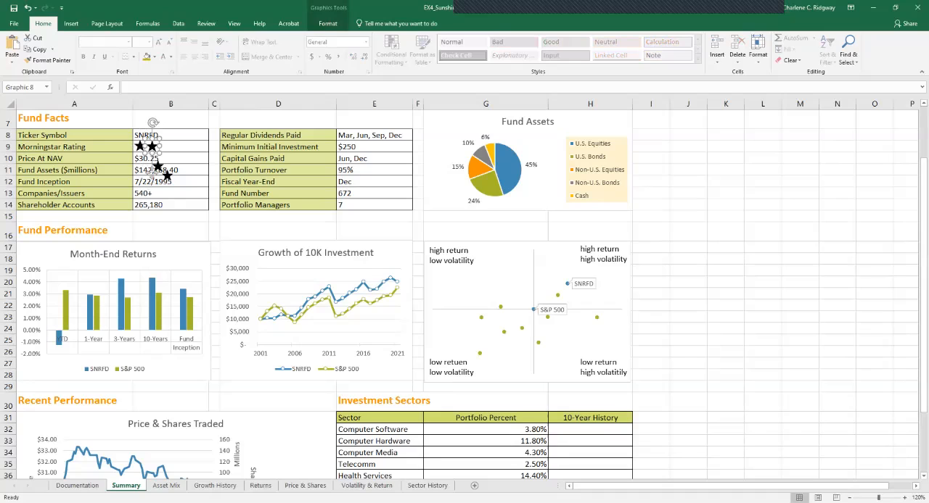
{"action": "left_click", "coordinate": [183, 147]}
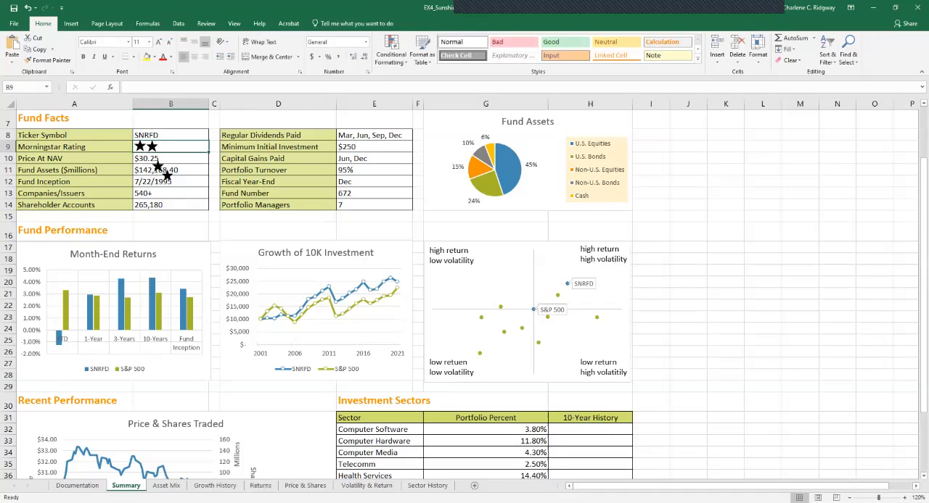
{"action": "left_click_drag", "start_coordinate": [158, 166], "coordinate": [163, 146]}
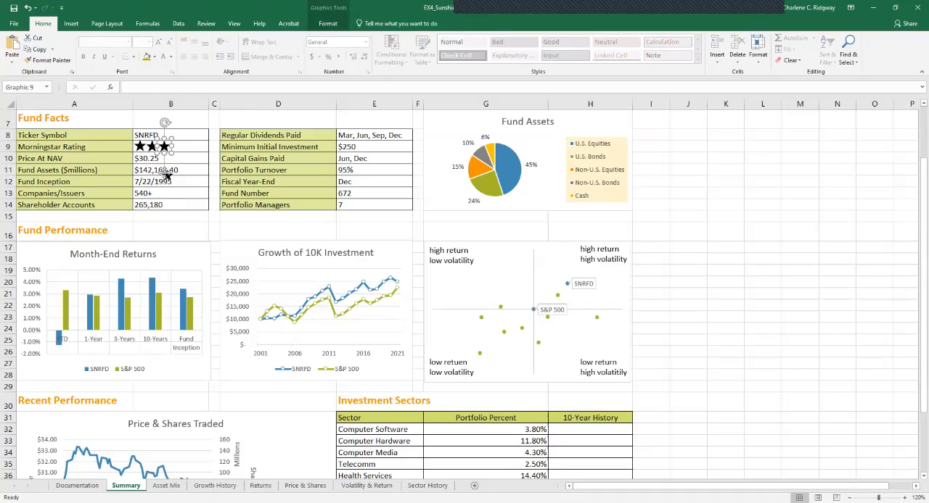
{"action": "left_click", "coordinate": [181, 159]}
{"action": "left_click", "coordinate": [167, 175]}
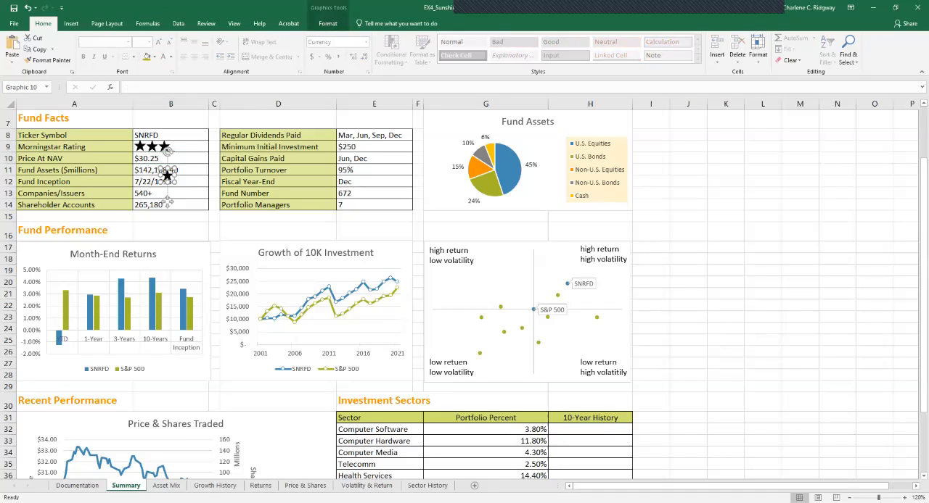
{"action": "left_click_drag", "start_coordinate": [167, 174], "coordinate": [177, 148]}
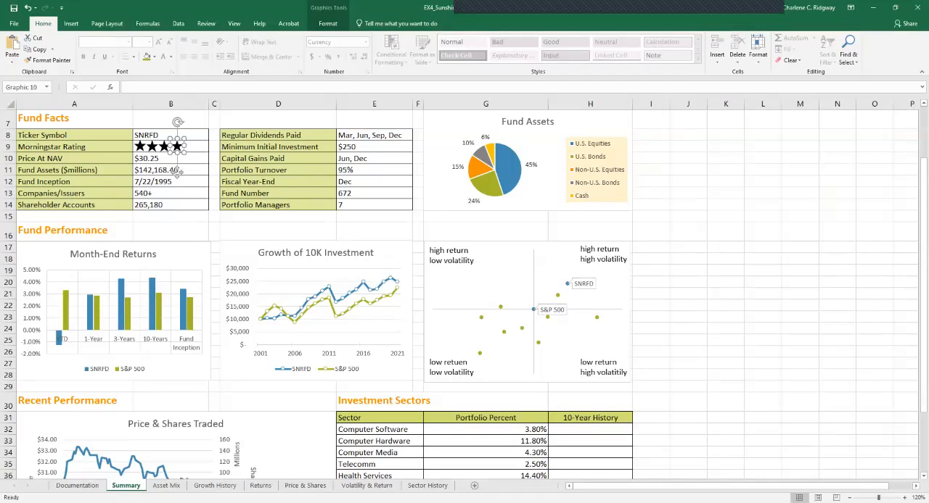
- Select all four star icons in the Morningstar Rating cell together, Graphic 7 through Graphic 10
{"action": "left_click", "coordinate": [327, 23]}
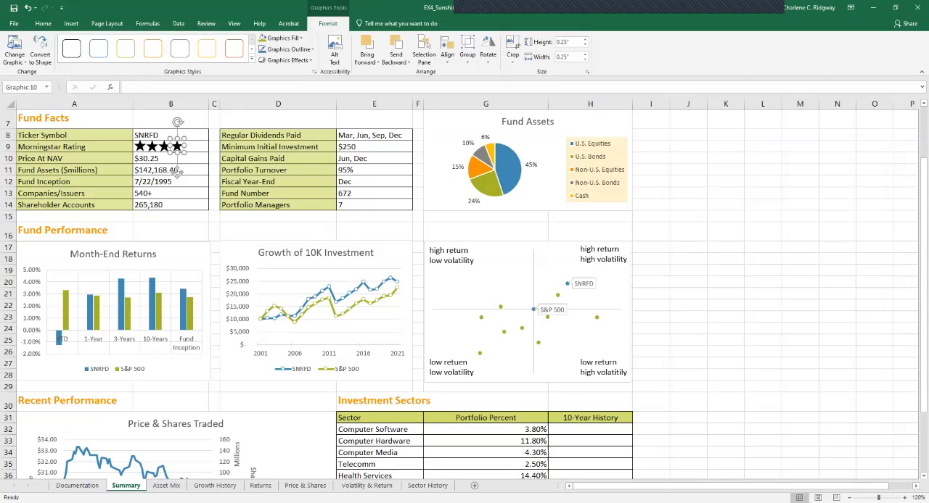
{"action": "left_click", "coordinate": [170, 120]}
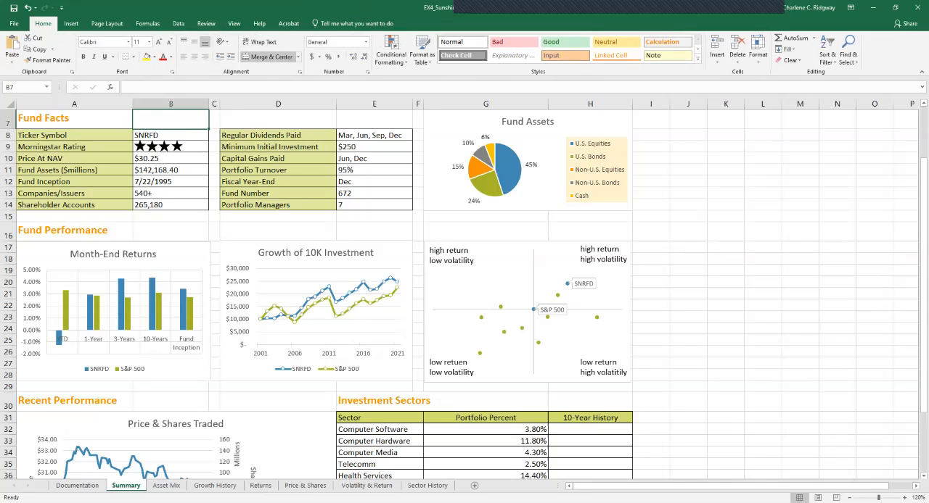
{"action": "left_click", "coordinate": [164, 147]}
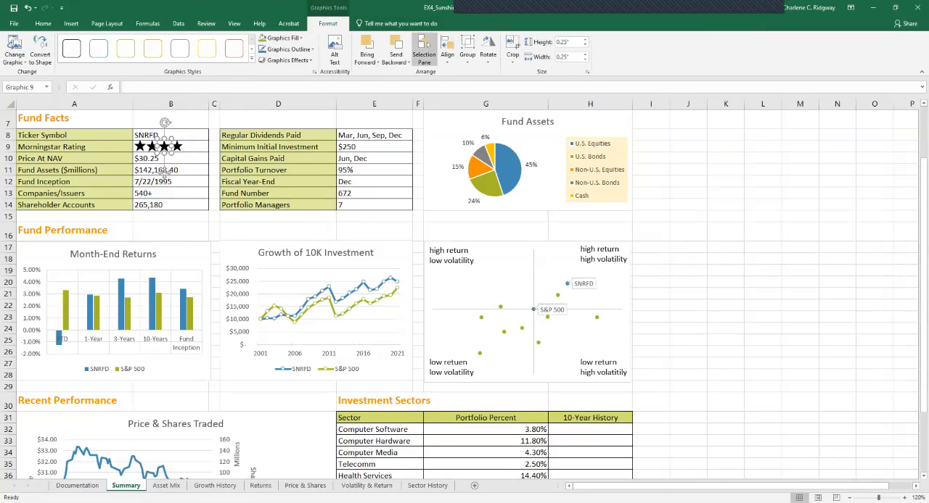
{"action": "left_click", "coordinate": [423, 56]}
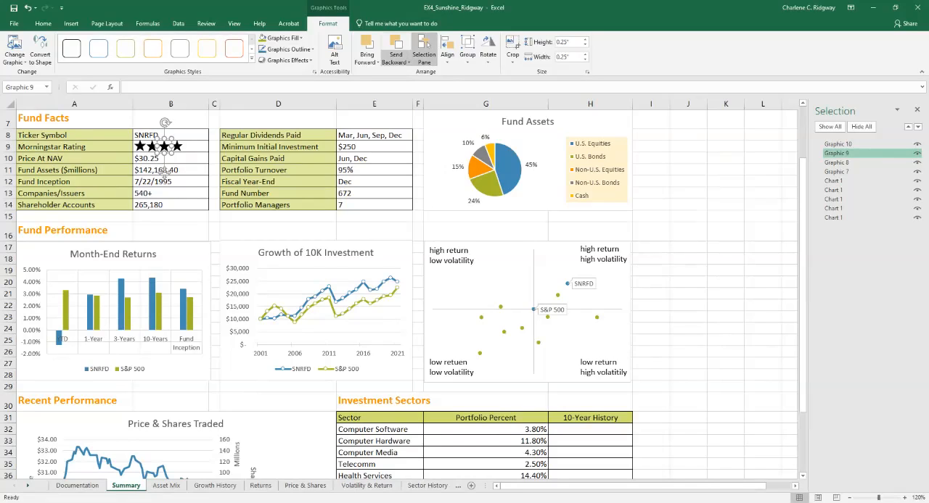
{"action": "left_click", "coordinate": [838, 145], "text": "ctrl"}
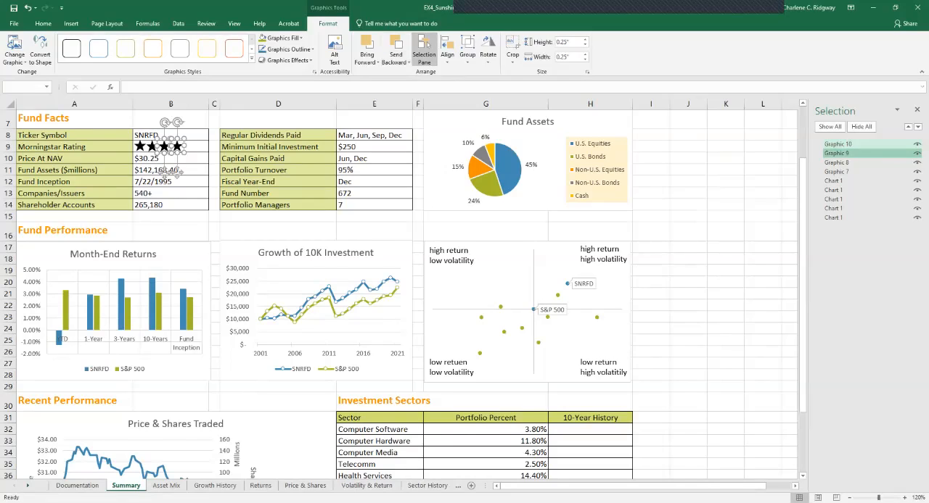
{"action": "left_click", "coordinate": [836, 153], "text": "ctrl"}
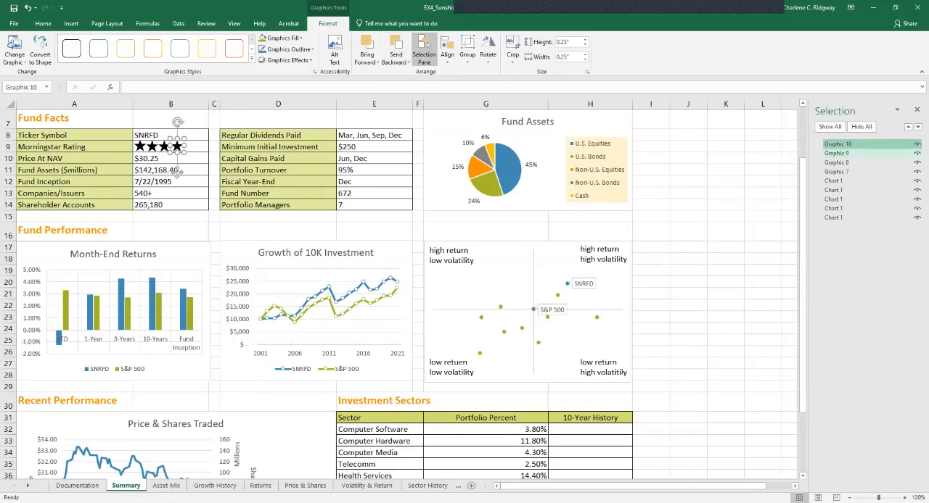
{"action": "left_click", "coordinate": [836, 162], "text": "ctrl"}
{"action": "left_click", "coordinate": [837, 153], "text": "ctrl"}
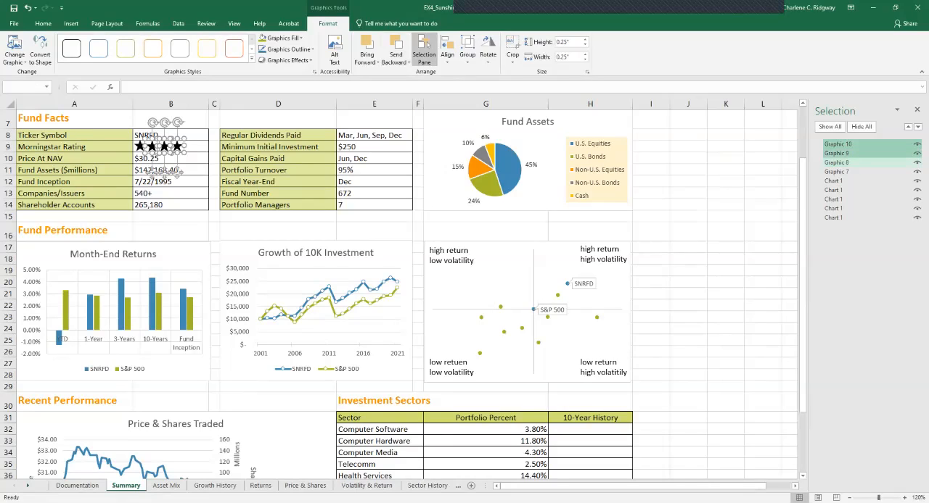
{"action": "left_click", "coordinate": [837, 171], "text": "ctrl"}
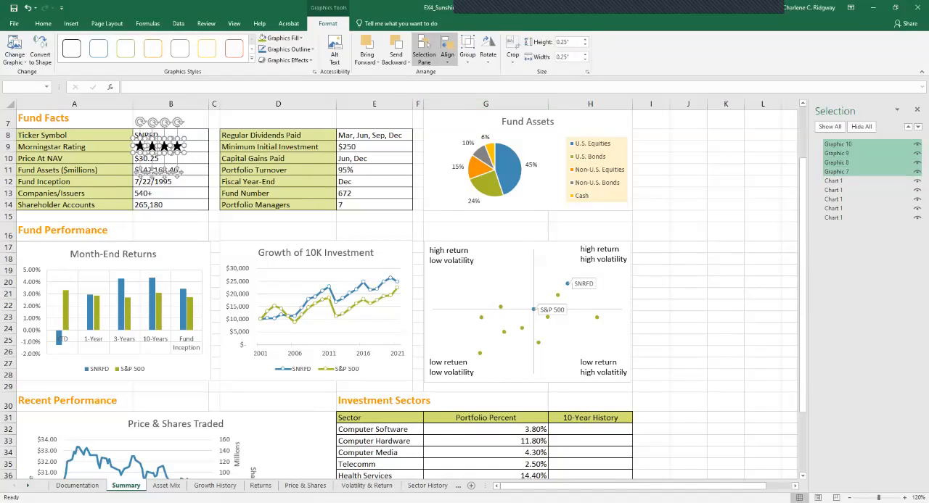
- Align the four selected stars to their middle and distribute them horizontally, closing the list of sheet objects when done
{"action": "left_click", "coordinate": [446, 52]}
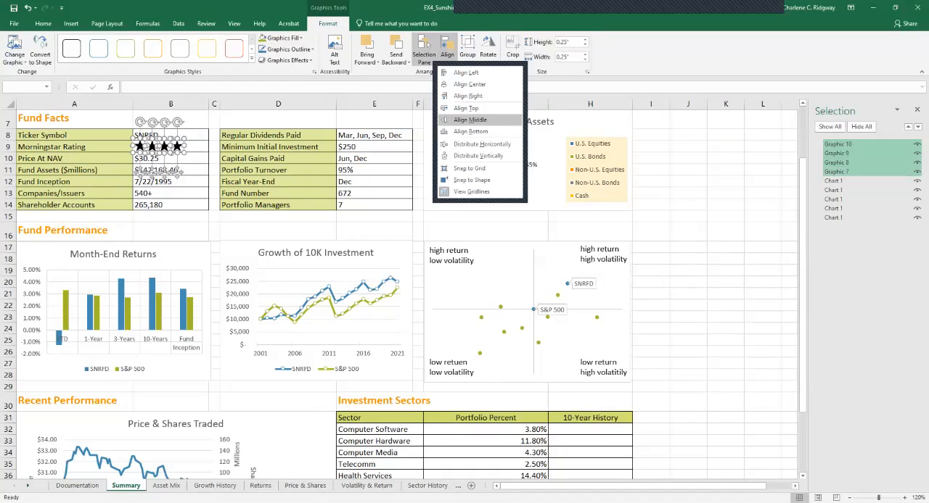
{"action": "left_click", "coordinate": [470, 120]}
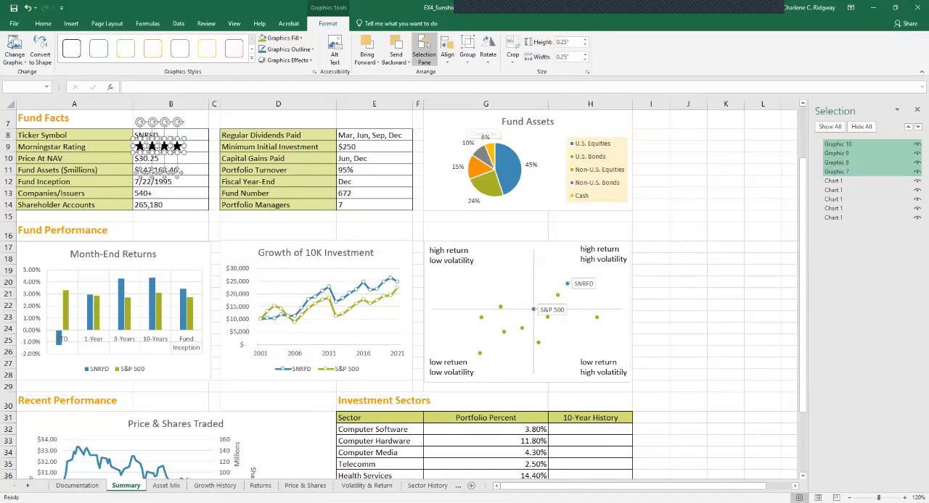
{"action": "left_click", "coordinate": [447, 53]}
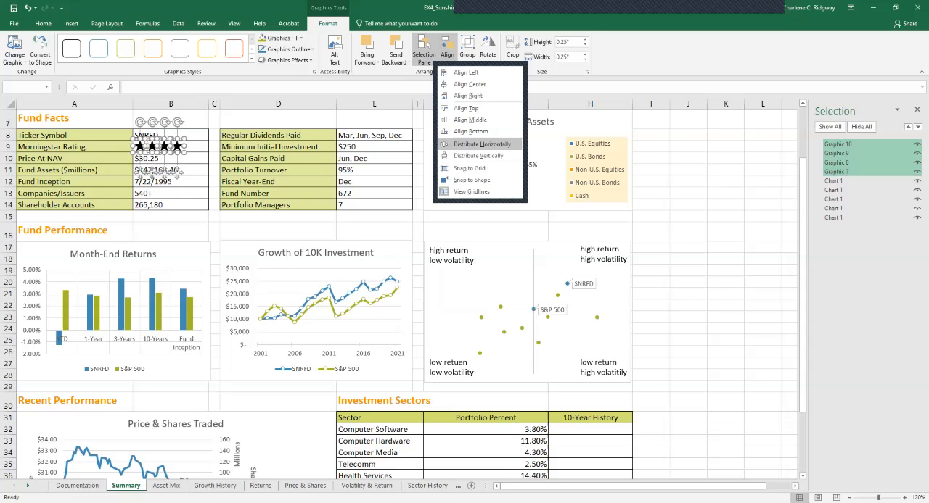
{"action": "left_click", "coordinate": [482, 144]}
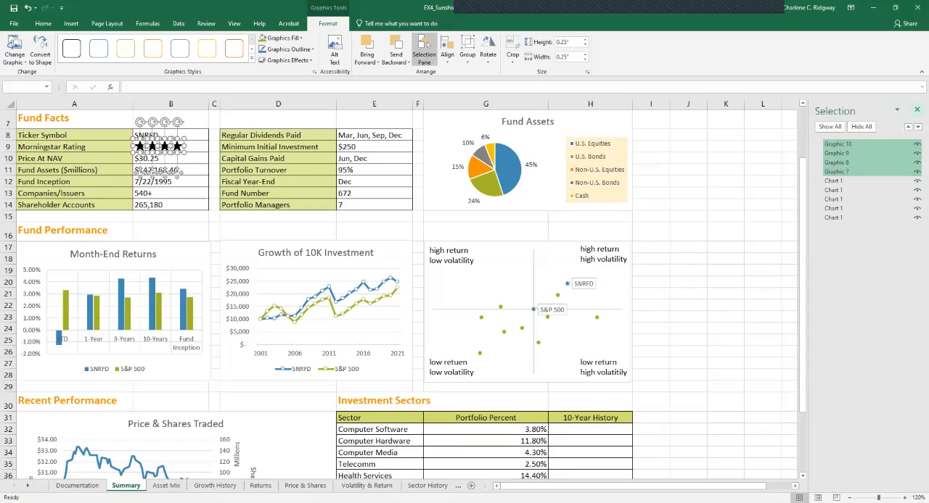
{"action": "left_click", "coordinate": [917, 109]}
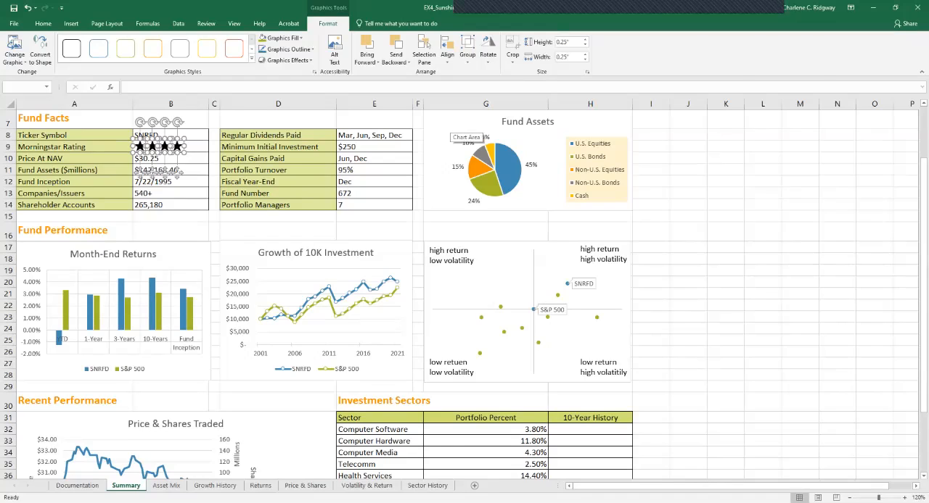
- Select the Fund Assets pie chart and show its chart design options
{"action": "left_click", "coordinate": [451, 125]}
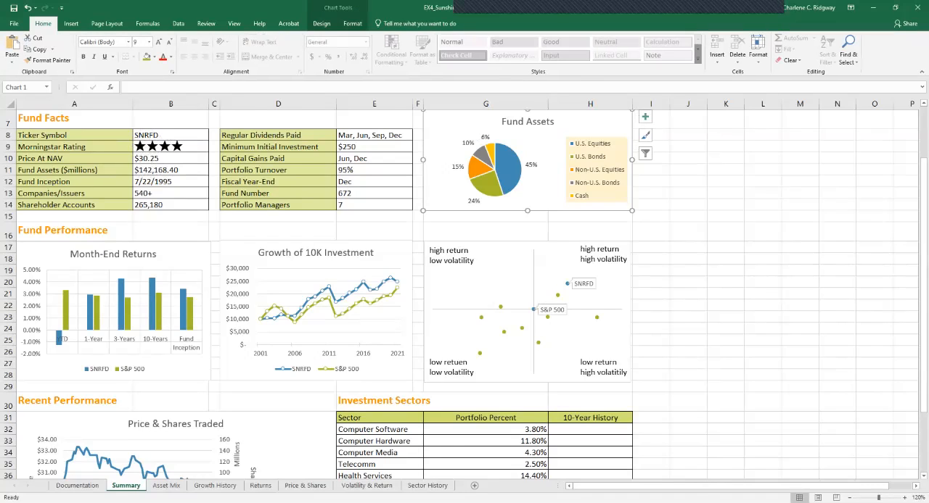
{"action": "left_click", "coordinate": [321, 23]}
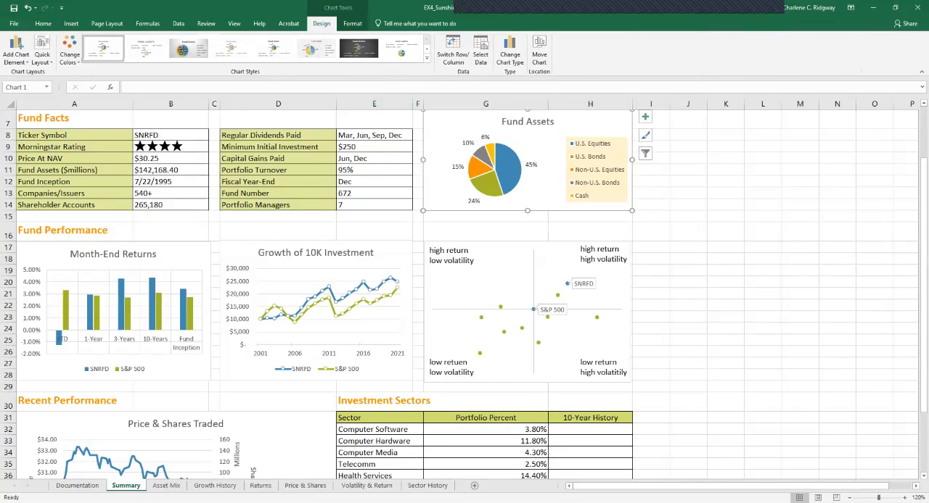